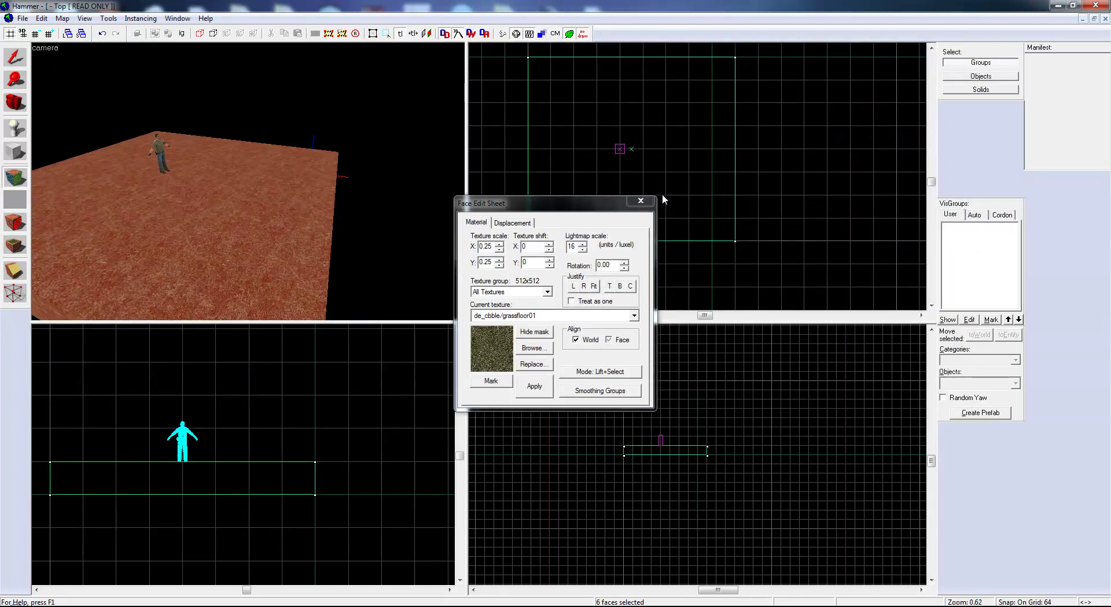
# - Choose de_dust/groundsand03 as the current texture for face editing
pyautogui.hotkey('shift', 's')
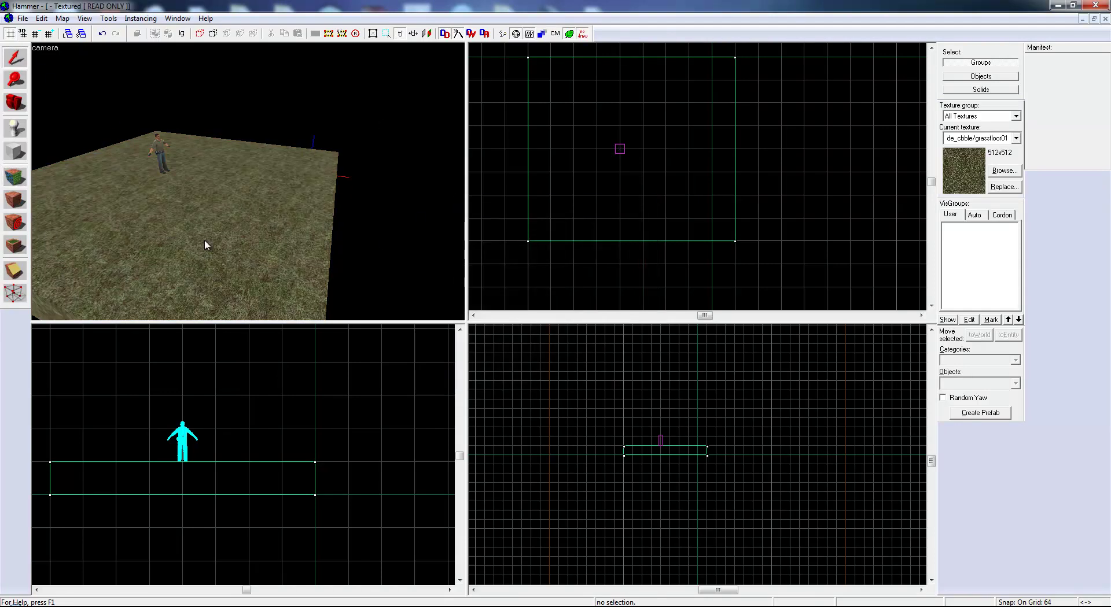
pyautogui.press('z')
pyautogui.press('s')
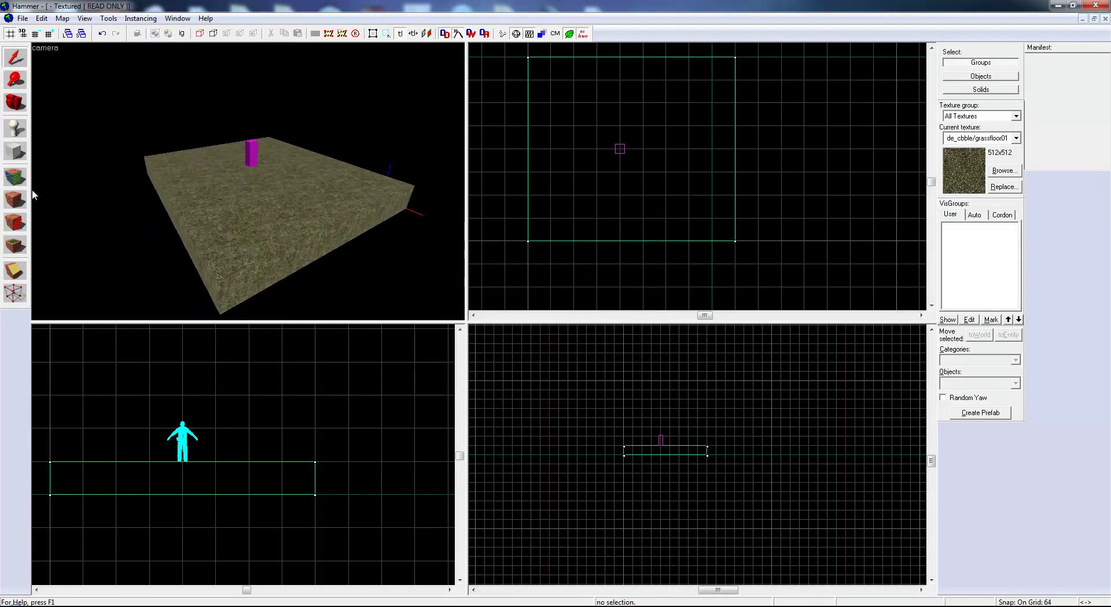
pyautogui.hotkey('shift', 'a')
pyautogui.click(530, 360)
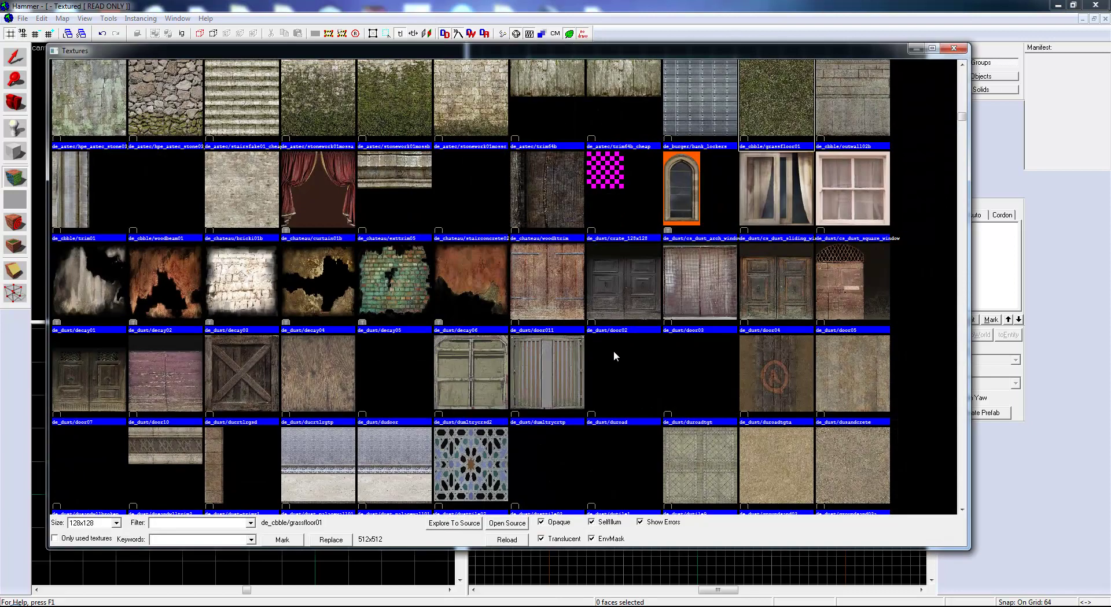
pyautogui.click(769, 446)
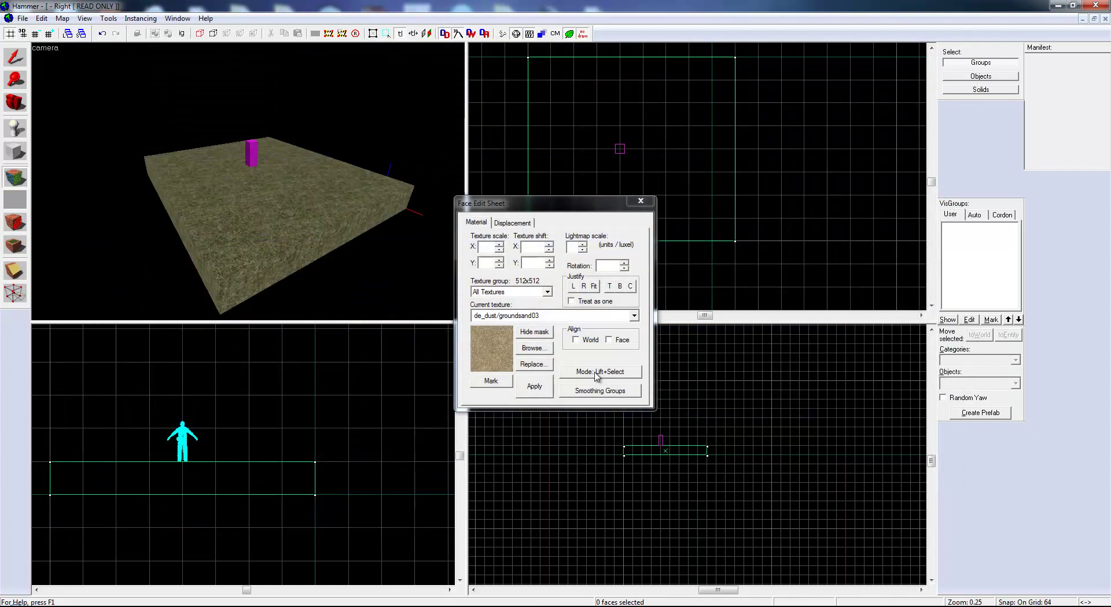
# - Apply the groundsand03 texture to two adjacent side faces of the ground block
pyautogui.press('z')
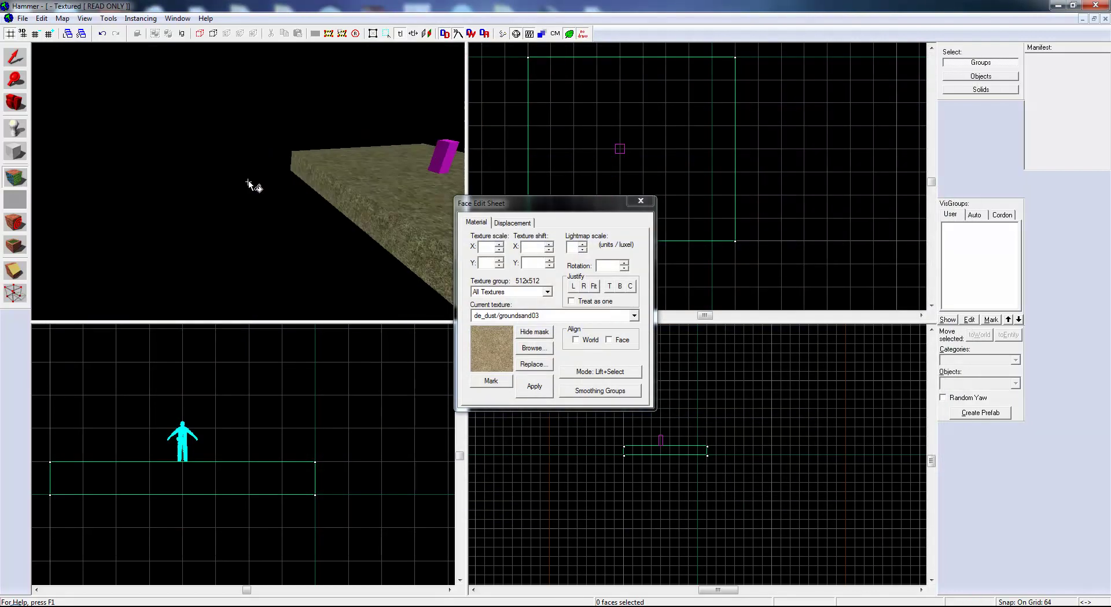
pyautogui.press('w')
pyautogui.press('s')
pyautogui.press('d')
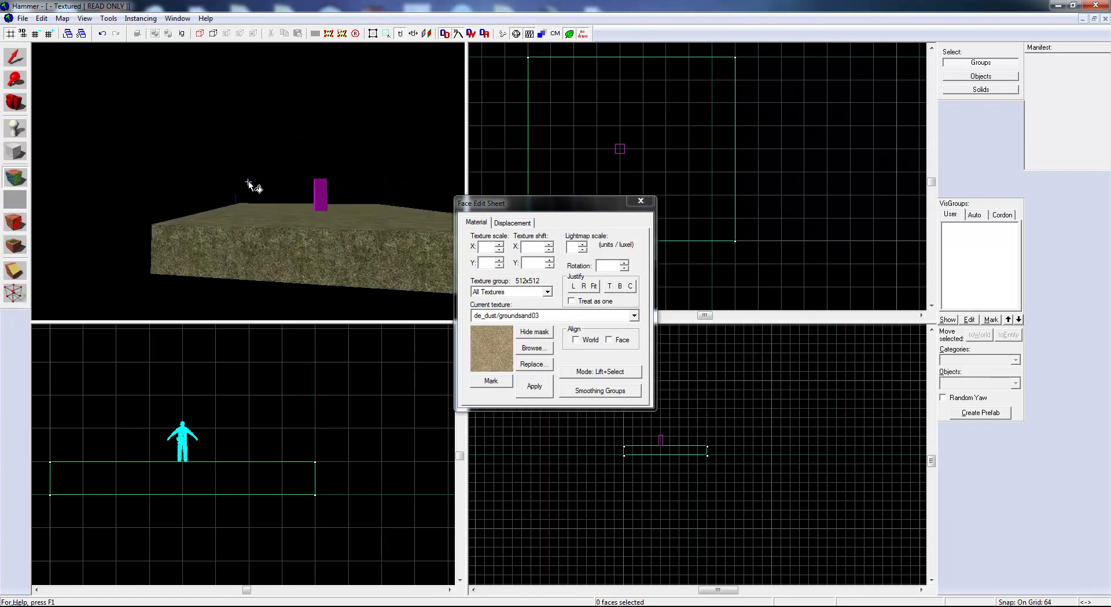
pyautogui.press('a')
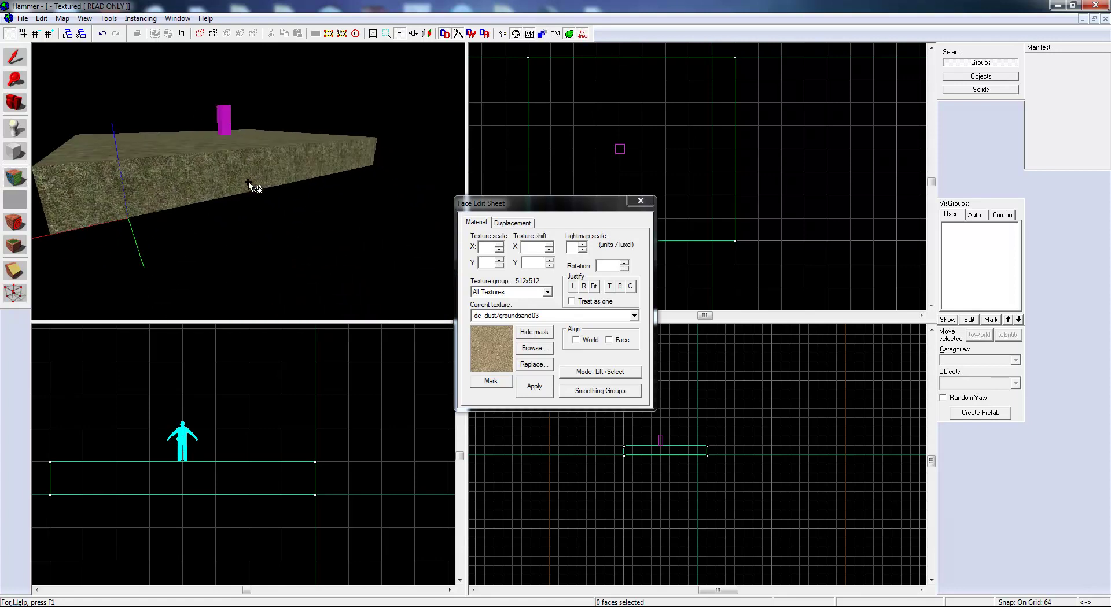
pyautogui.press('z')
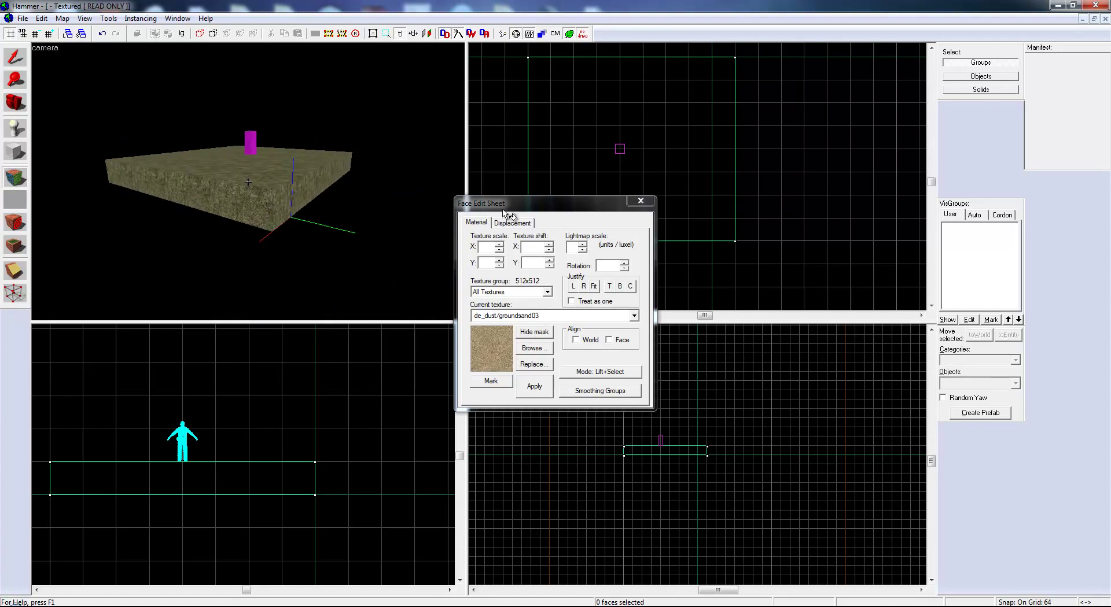
pyautogui.rightClick(253, 209)
pyautogui.rightClick(287, 200)
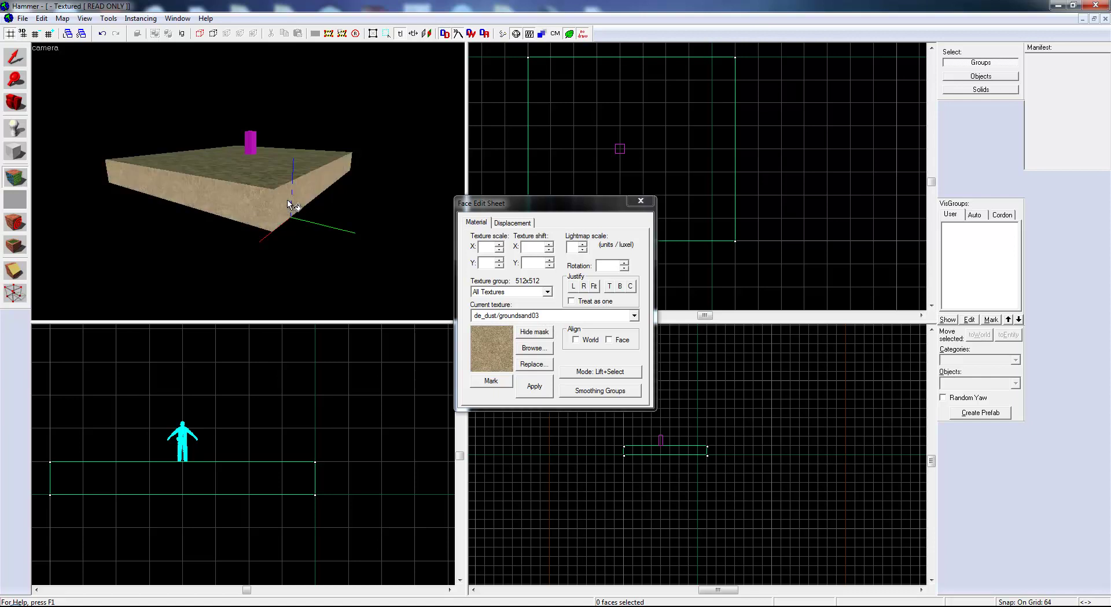
# - Apply the groundsand03 texture to the ground block's remaining sides and underside, keeping the grass on top, and close the face editor
pyautogui.press('z')
pyautogui.press('a')
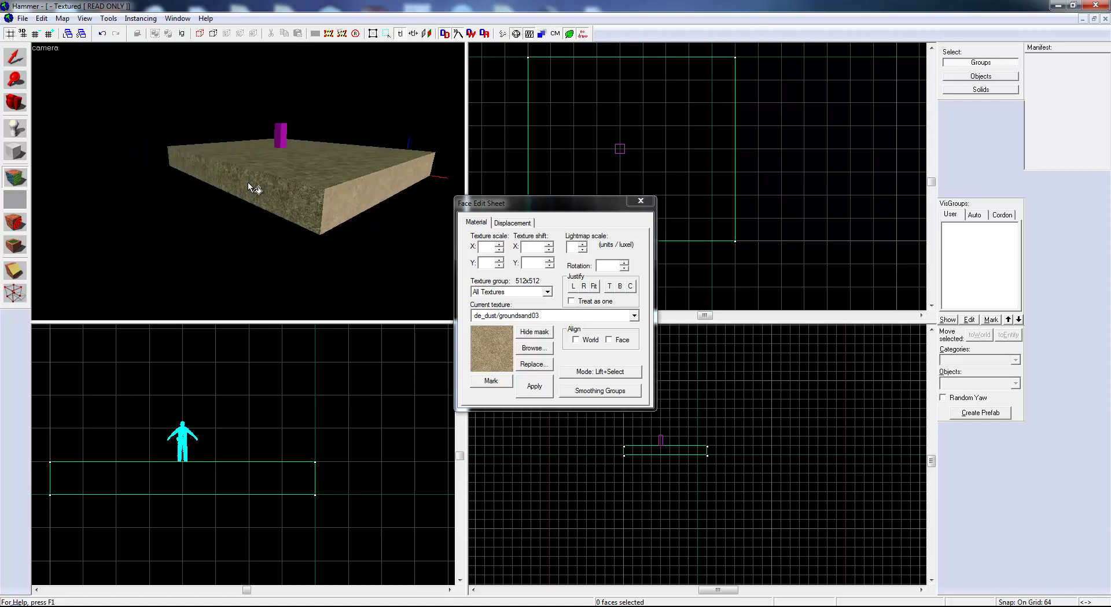
pyautogui.rightClick(248, 181)
pyautogui.press('a')
pyautogui.press('a')
pyautogui.rightClick(248, 181)
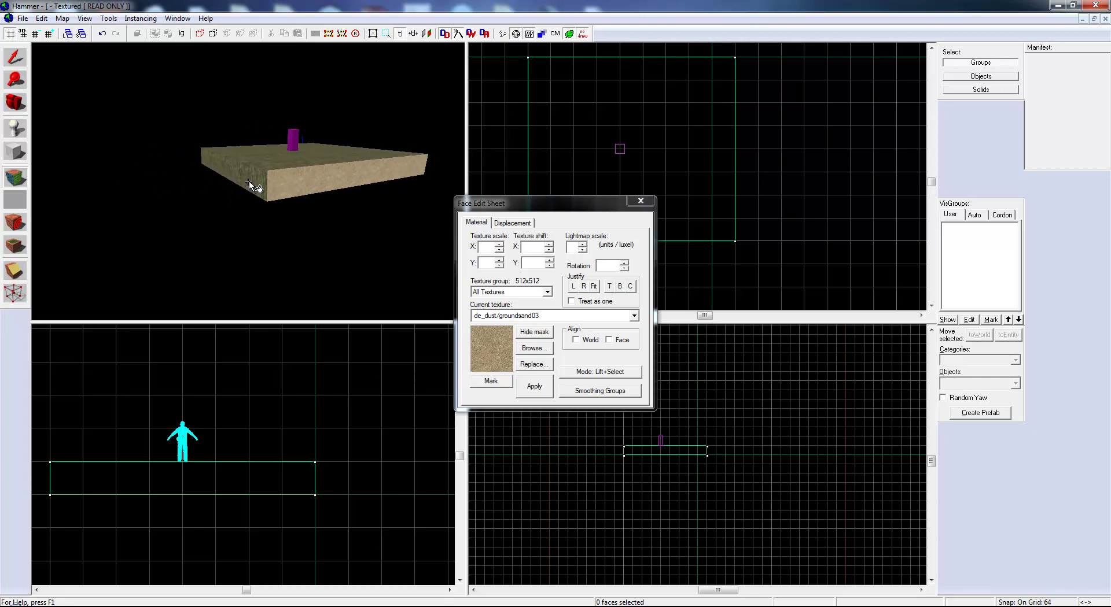
pyautogui.press('w')
pyautogui.rightClick(249, 182)
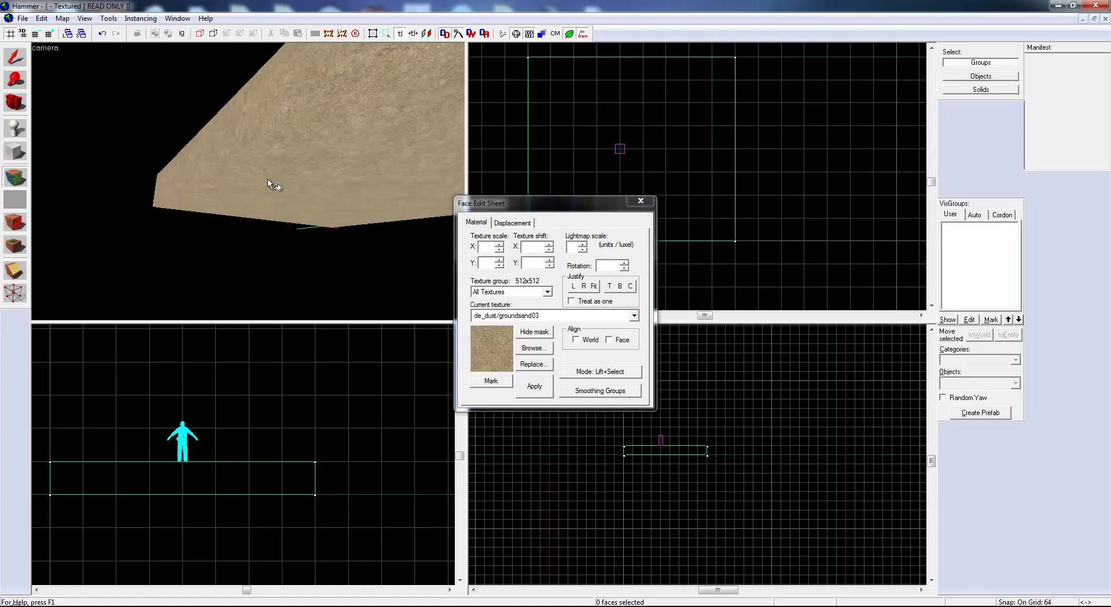
pyautogui.press('w')
pyautogui.press('s')
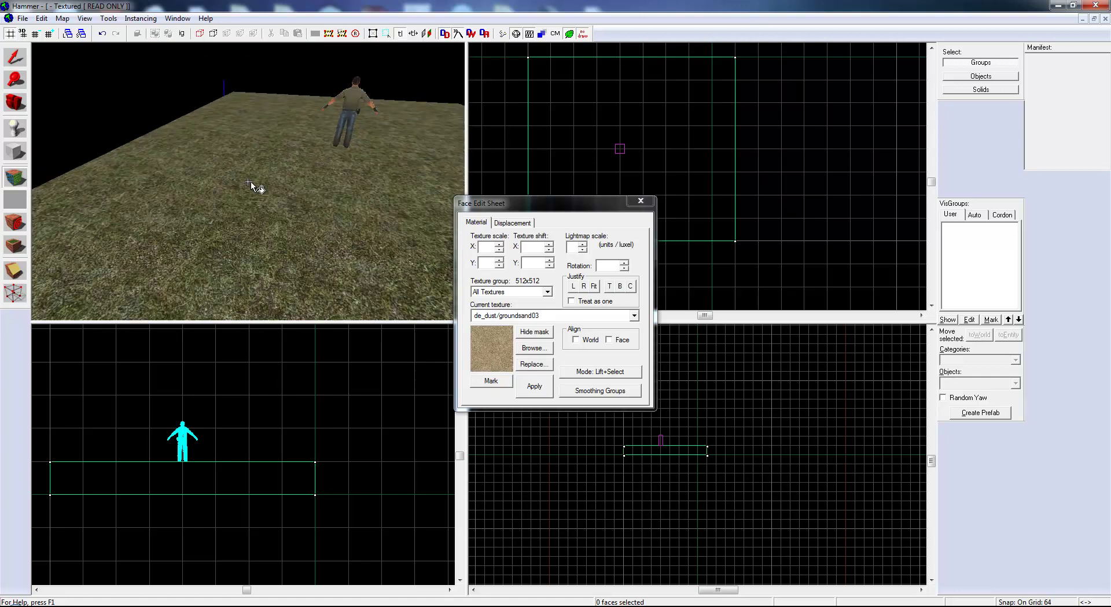
pyautogui.press('a')
pyautogui.press('z')
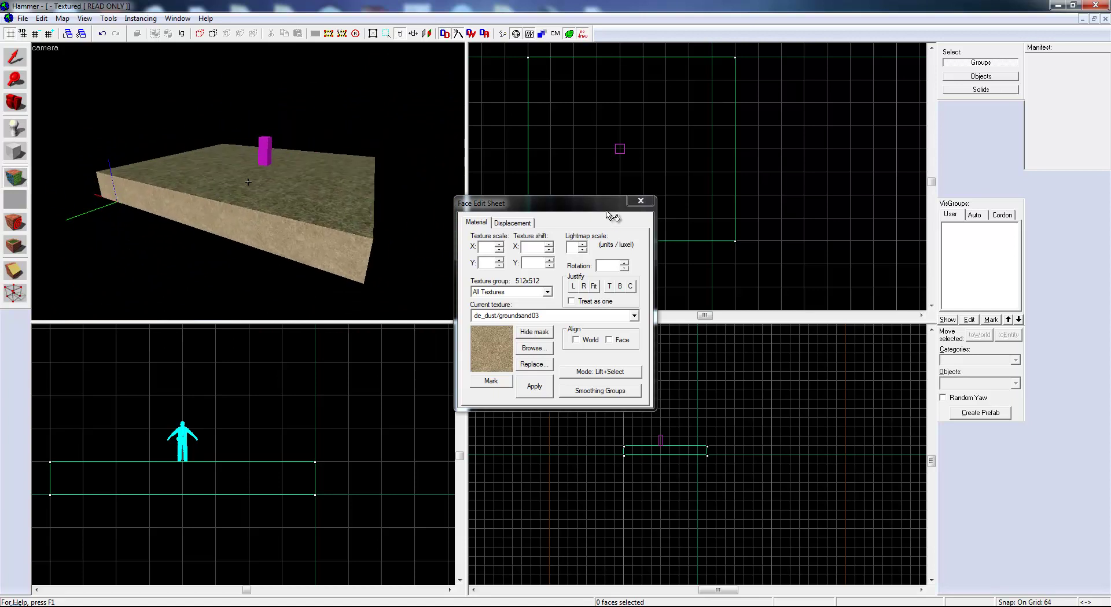
pyautogui.click(645, 202)
# - With the Block tool, outline a 576 by 64 unit primitive block along the ground's upper edge in the top view
pyautogui.press('z')
pyautogui.press('w')
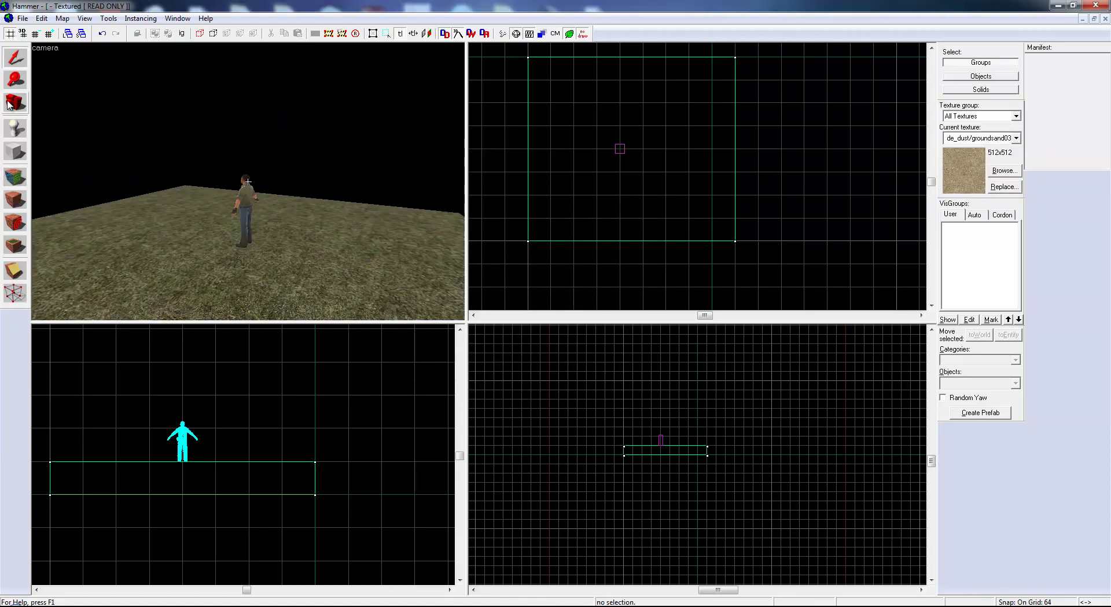
pyautogui.click(16, 153)
pyautogui.press('z')
pyautogui.press('s')
pyautogui.press('z')
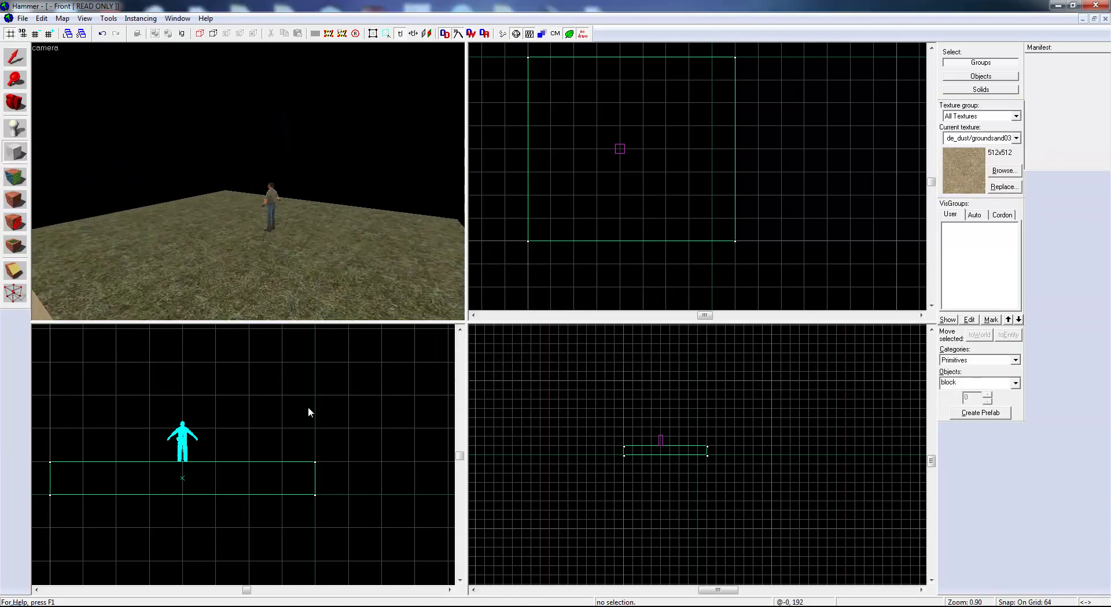
pyautogui.scroll(-3, 308, 408)
pyautogui.scroll(-2, 651, 182)
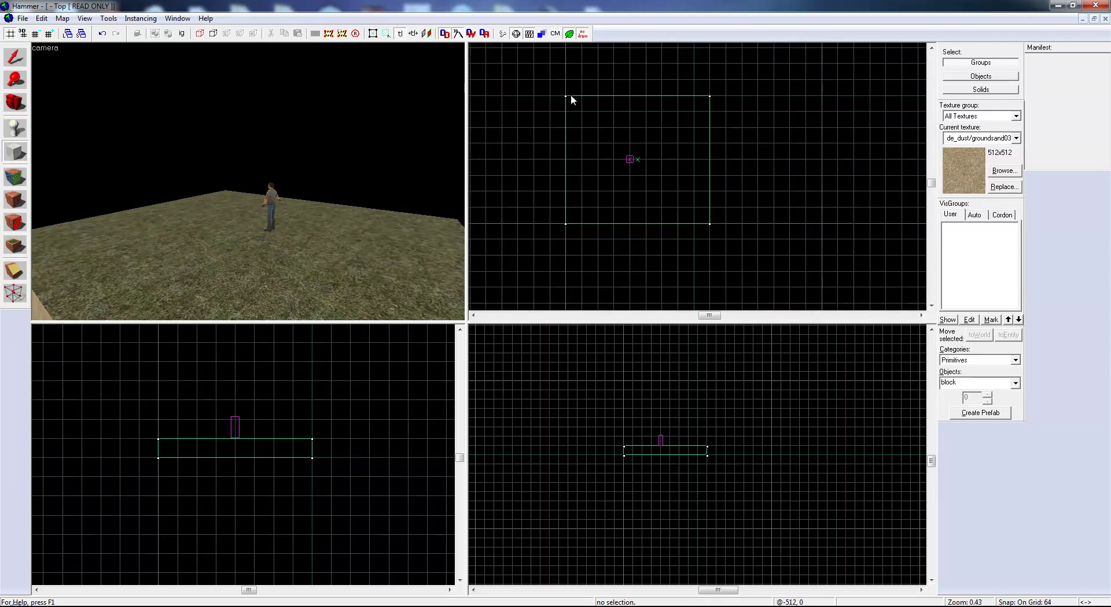
pyautogui.scroll(1, 570, 88)
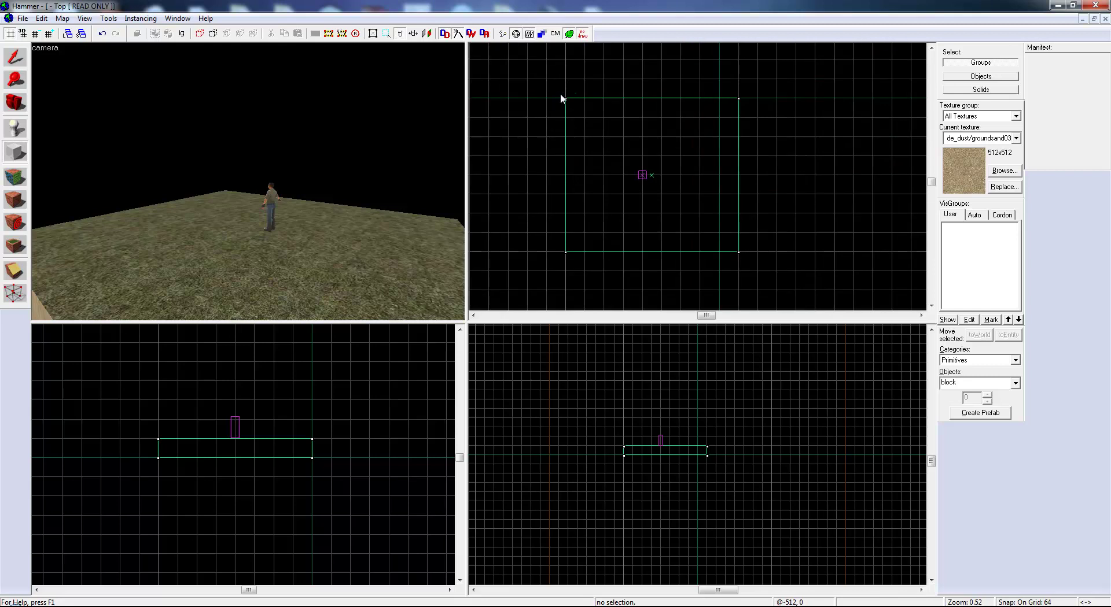
pyautogui.press('z')
pyautogui.press('s')
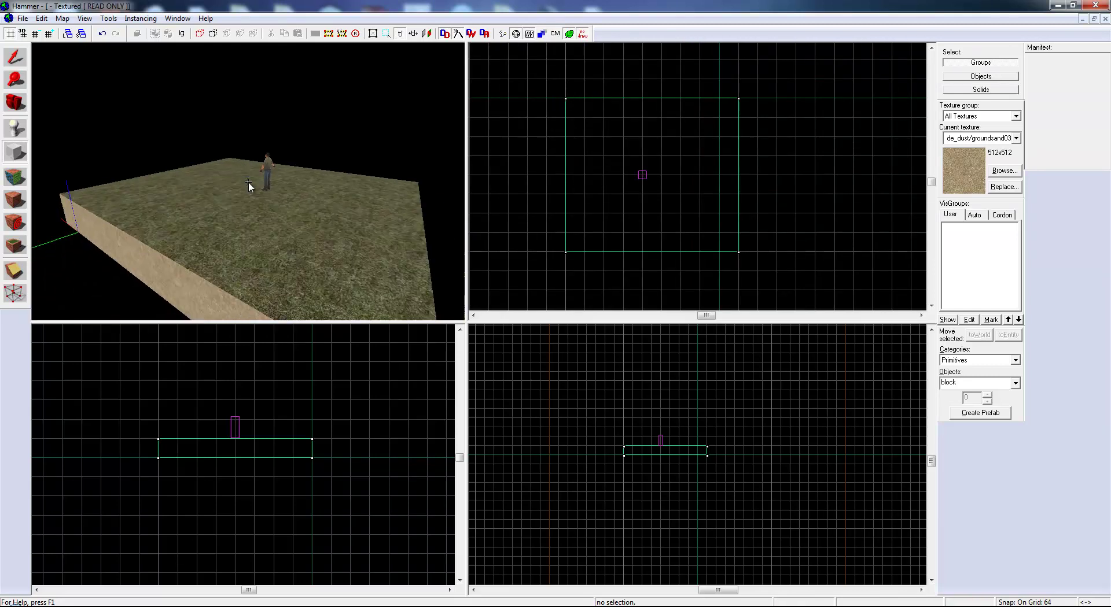
pyautogui.press('z')
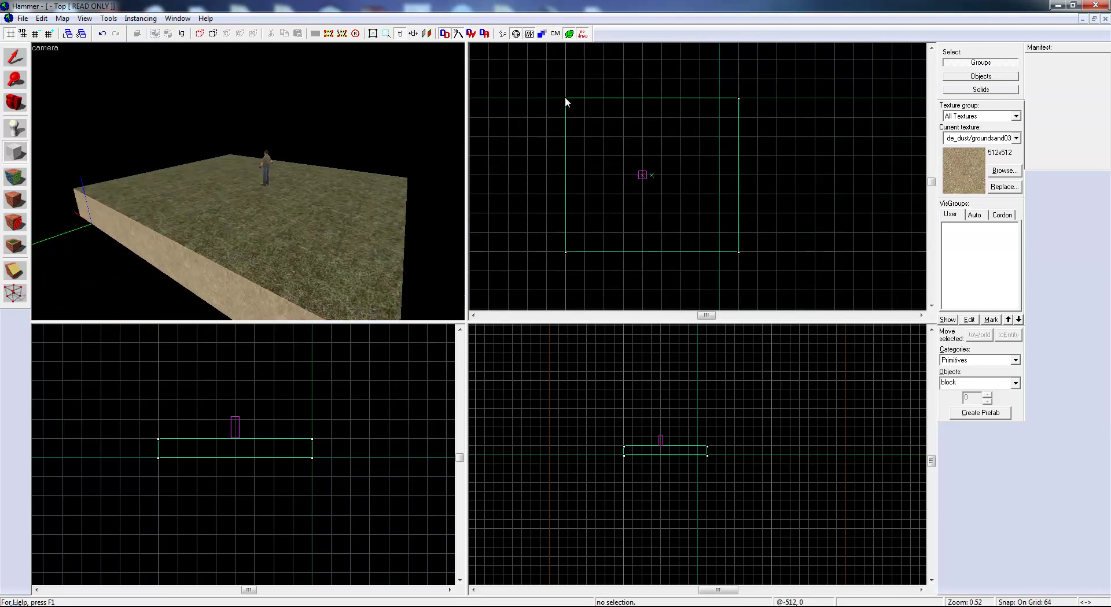
pyautogui.moveTo(565, 96); pyautogui.dragTo(740, 121)
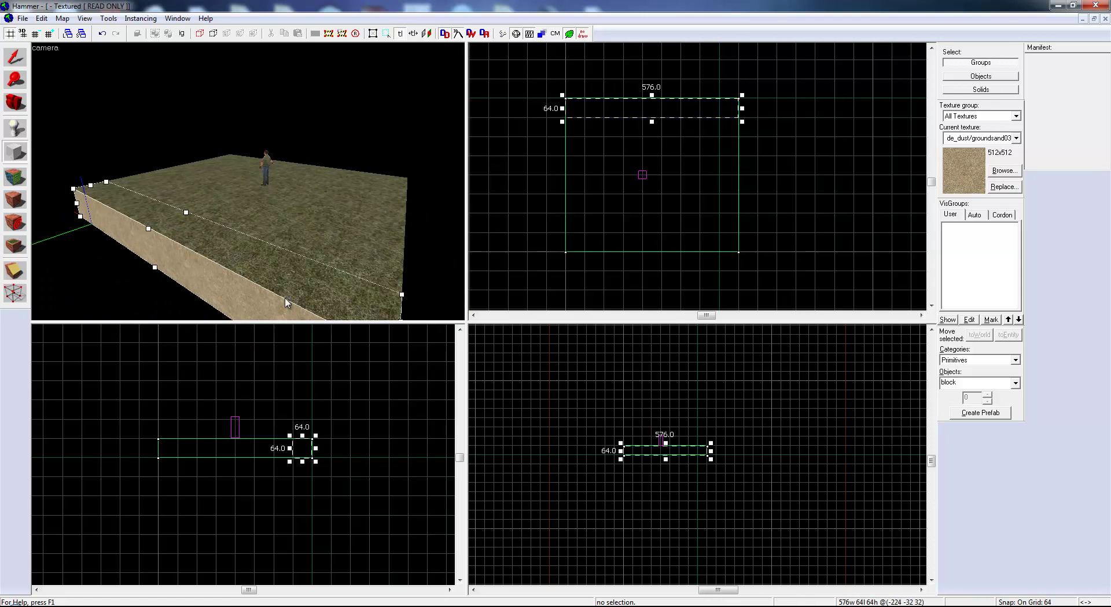
# - Move the block outline up 64 units in the front view so it rests on the ground surface
pyautogui.press('z')
pyautogui.press('a')
pyautogui.press('d')
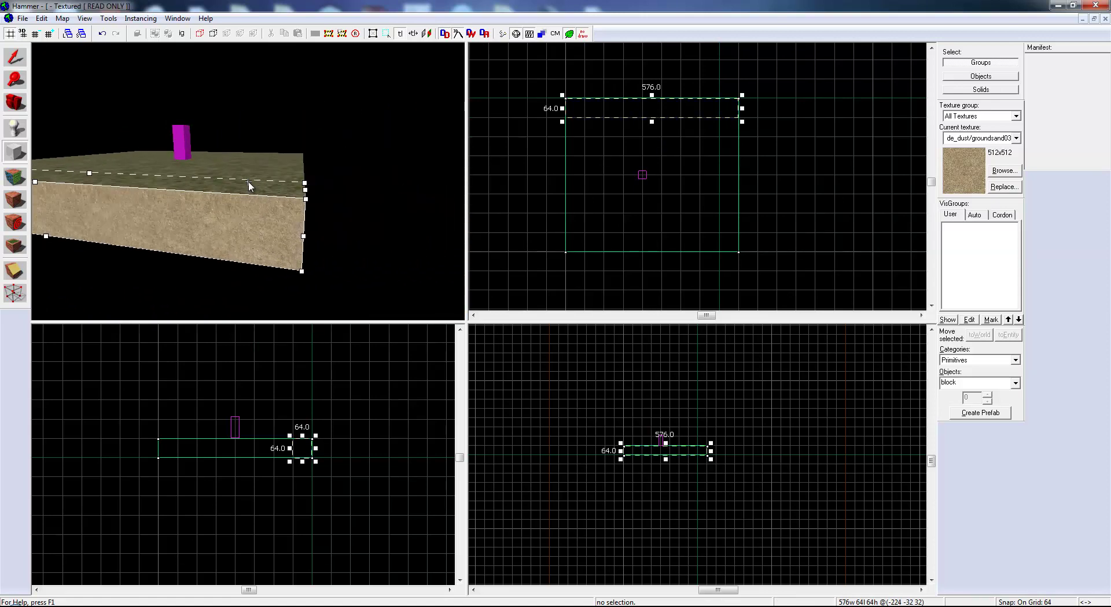
pyautogui.press('w')
pyautogui.press('a')
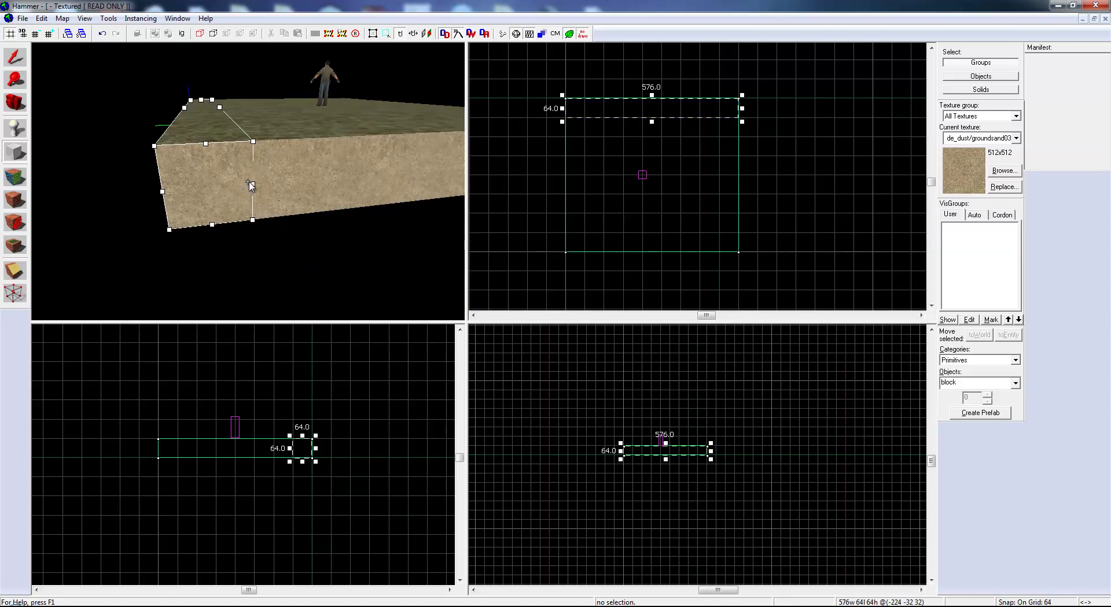
pyautogui.press('s')
pyautogui.press('z')
pyautogui.scroll(2, 302, 451)
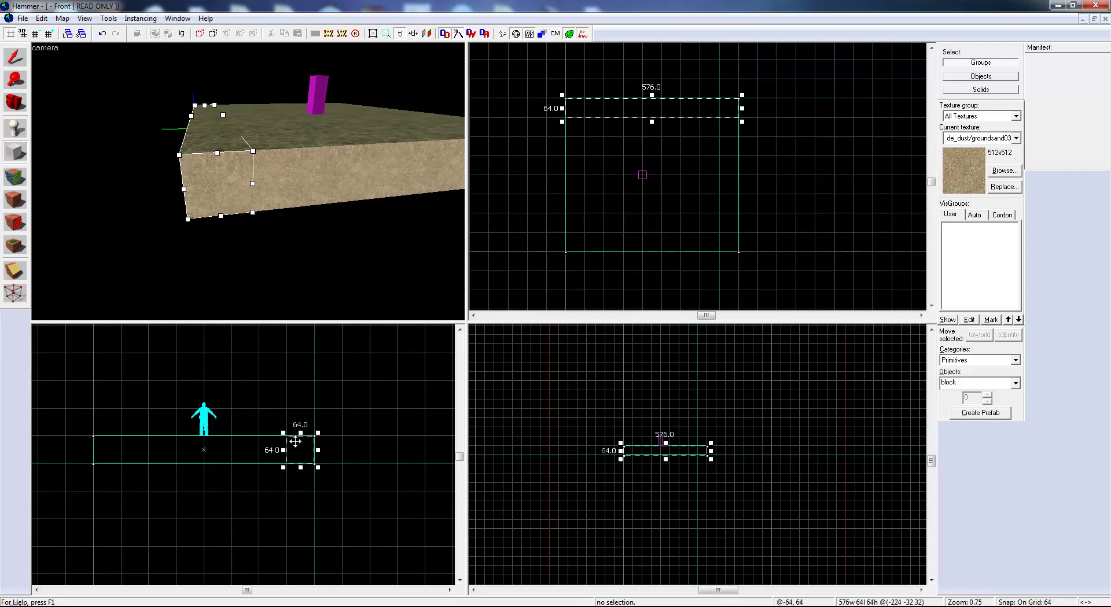
pyautogui.moveTo(297, 447); pyautogui.dragTo(293, 424)
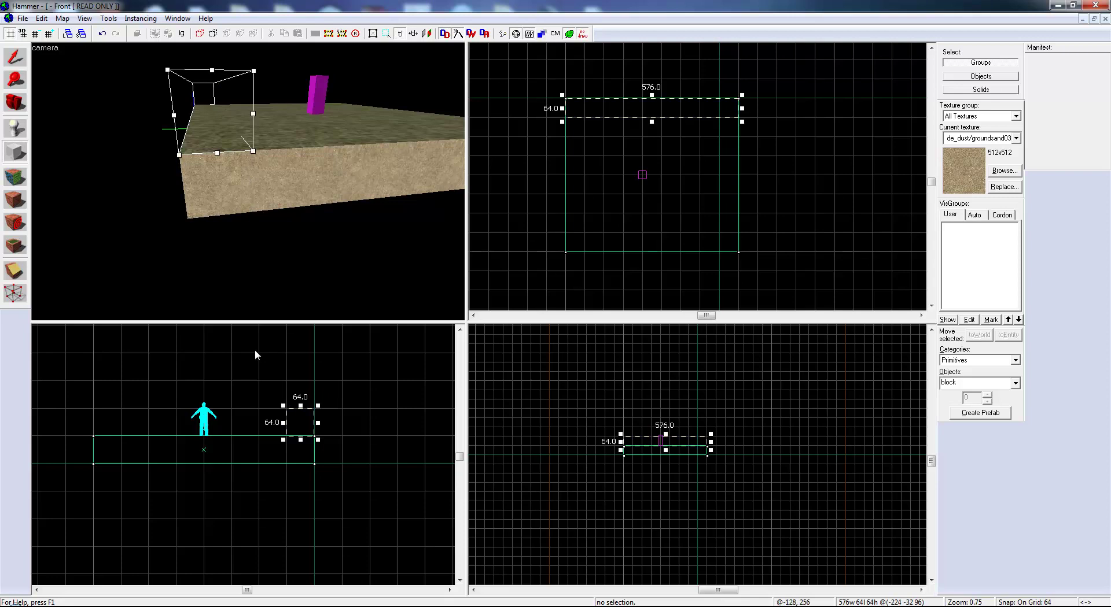
# - Raise the block outline's height to 128 units in the front view and create the wall block
pyautogui.press('z')
pyautogui.press('a')
pyautogui.press('d')
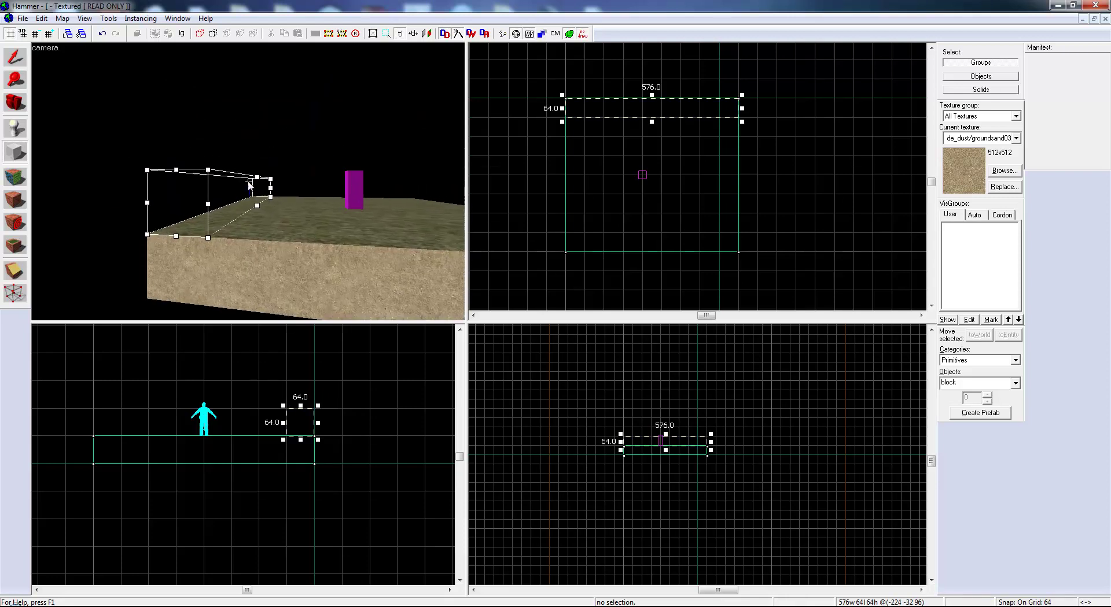
pyautogui.press('w')
pyautogui.press('w')
pyautogui.press('z')
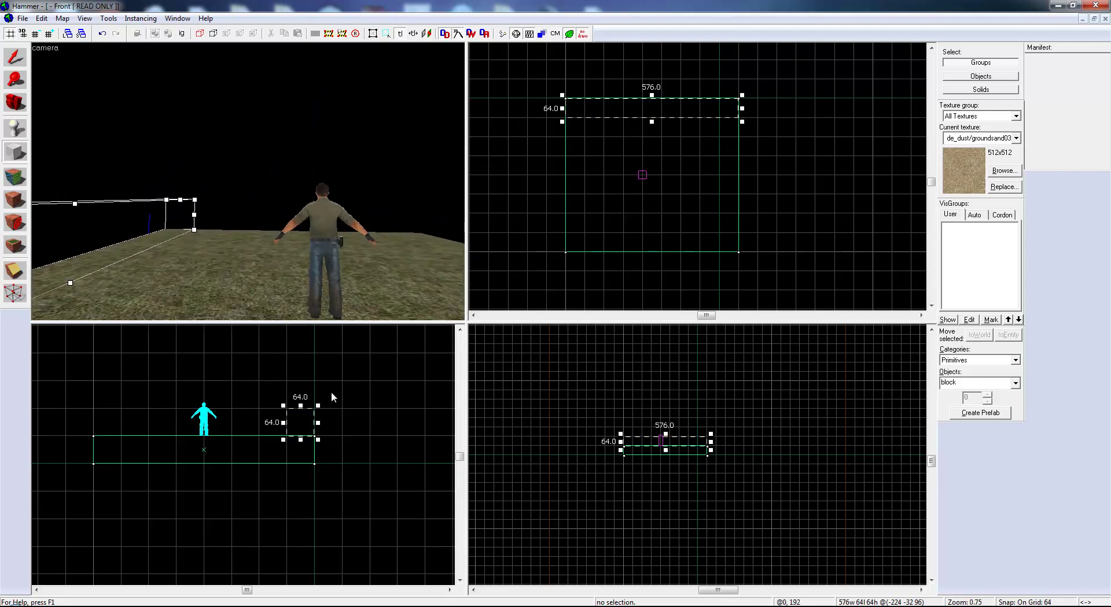
pyautogui.moveTo(301, 397); pyautogui.dragTo(301, 365)
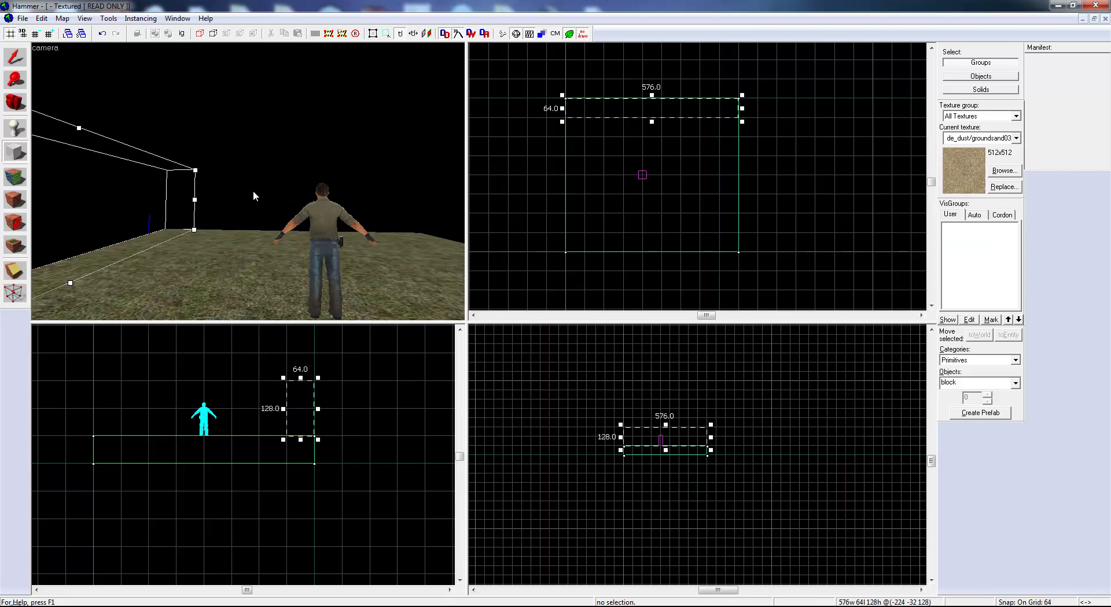
pyautogui.press('Return')
# - Apply the concrete/cinderwall02_dirty texture, found with the filter "wall", to all faces of the wall block and close the face editor
pyautogui.press('z')
pyautogui.press('s')
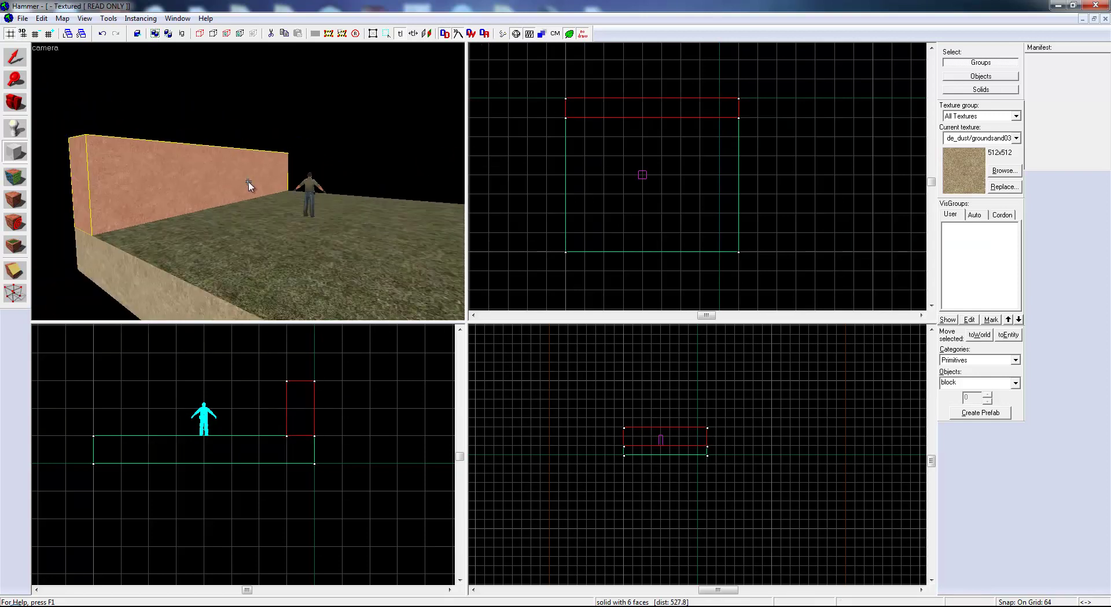
pyautogui.press('w')
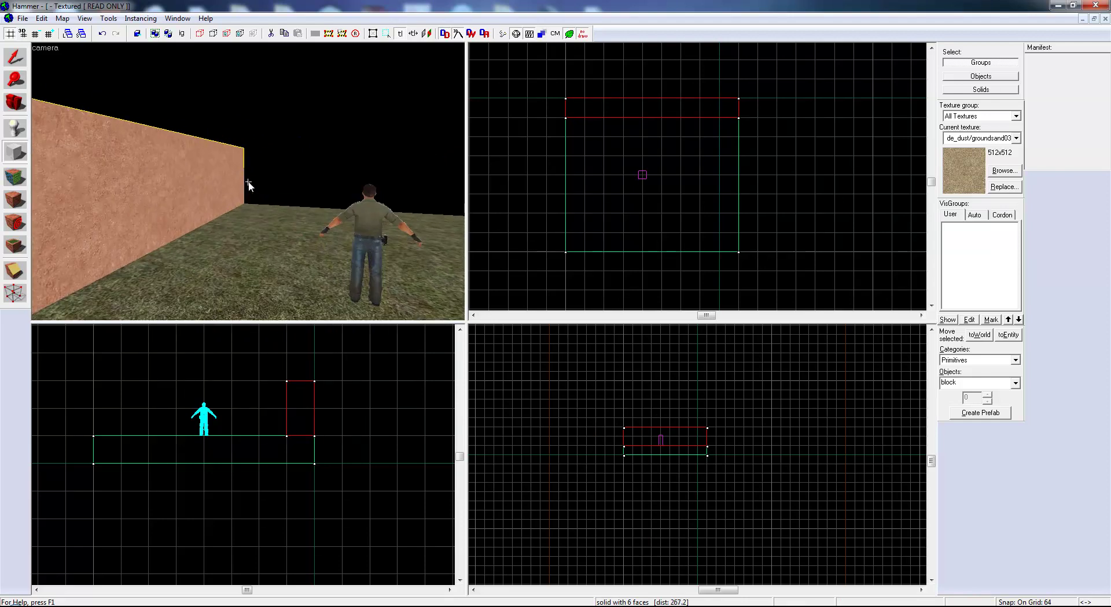
pyautogui.press('Left')
pyautogui.press('s')
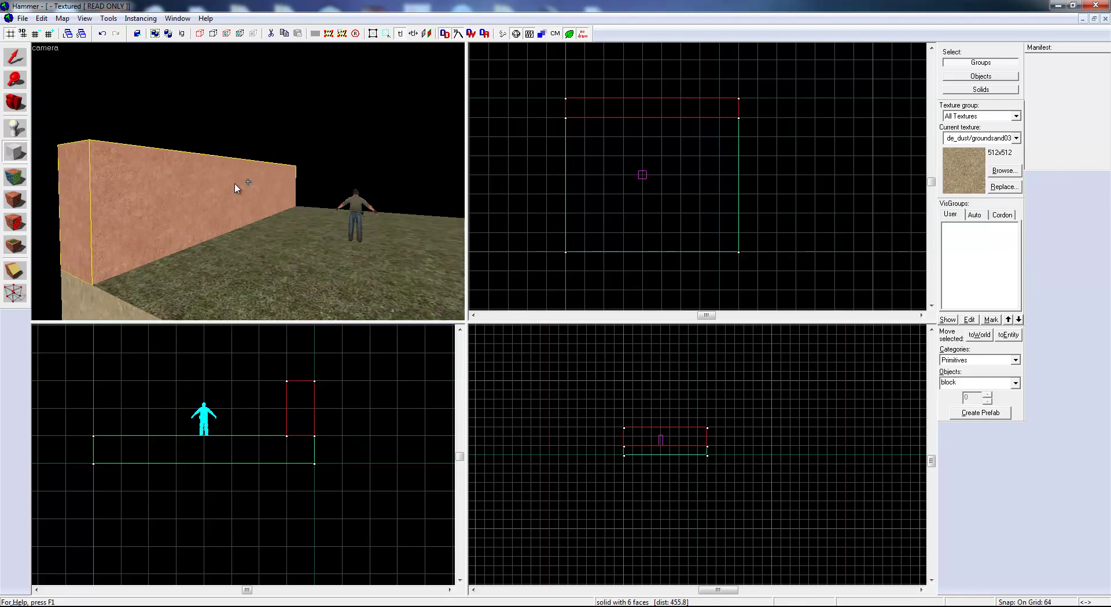
pyautogui.click(16, 177)
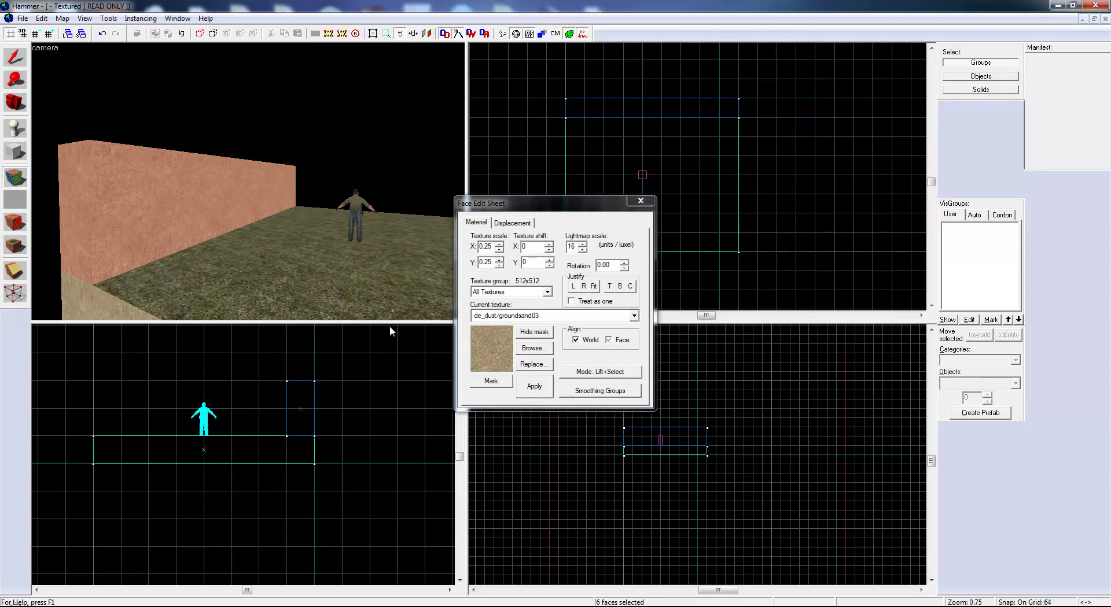
pyautogui.click(532, 348)
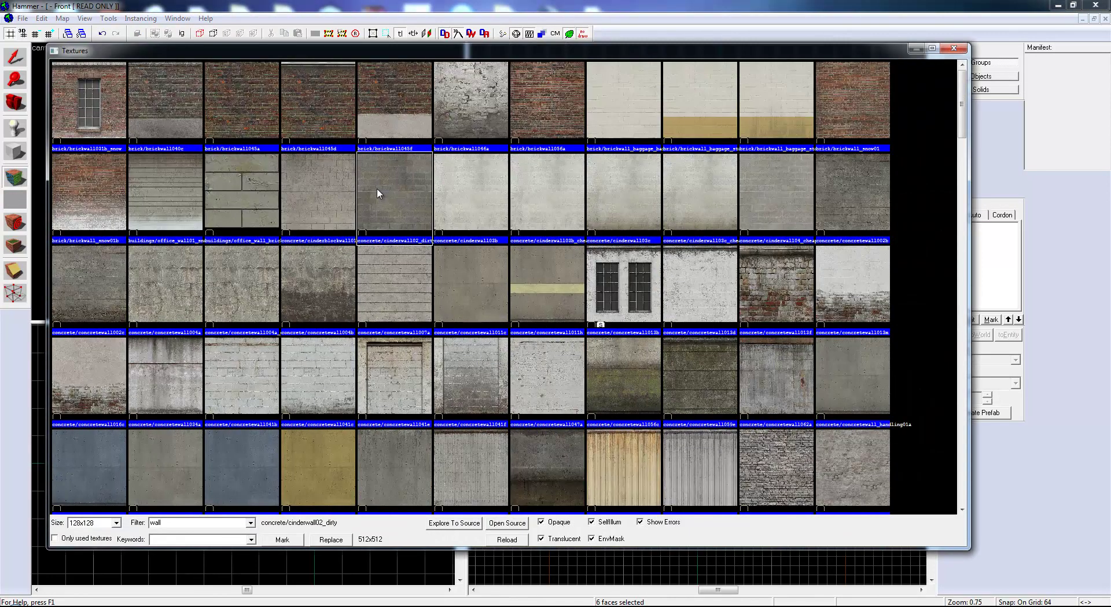
pyautogui.doubleClick(469, 192)
pyautogui.click(534, 389)
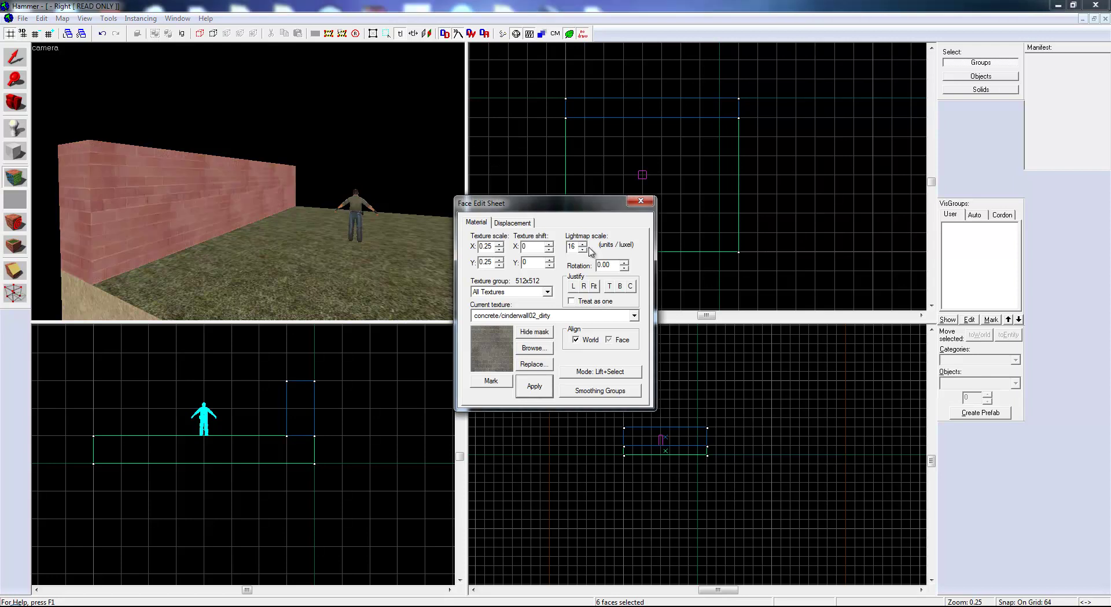
pyautogui.click(641, 201)
pyautogui.press('s')
pyautogui.press('w')
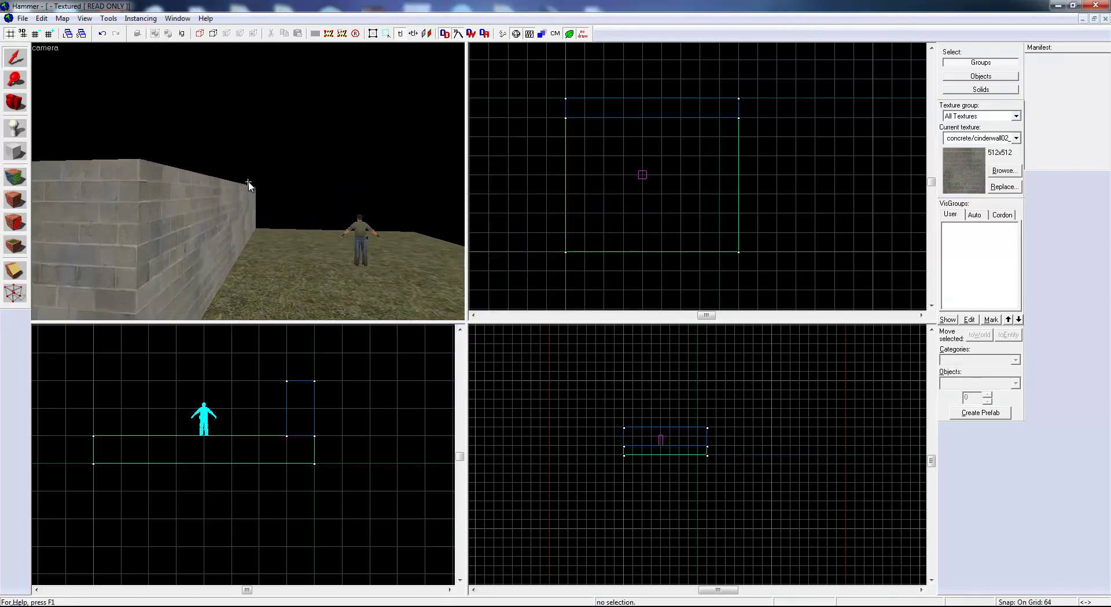
# - Select the cinder wall block and set the grid size to 32 units
pyautogui.press('s')
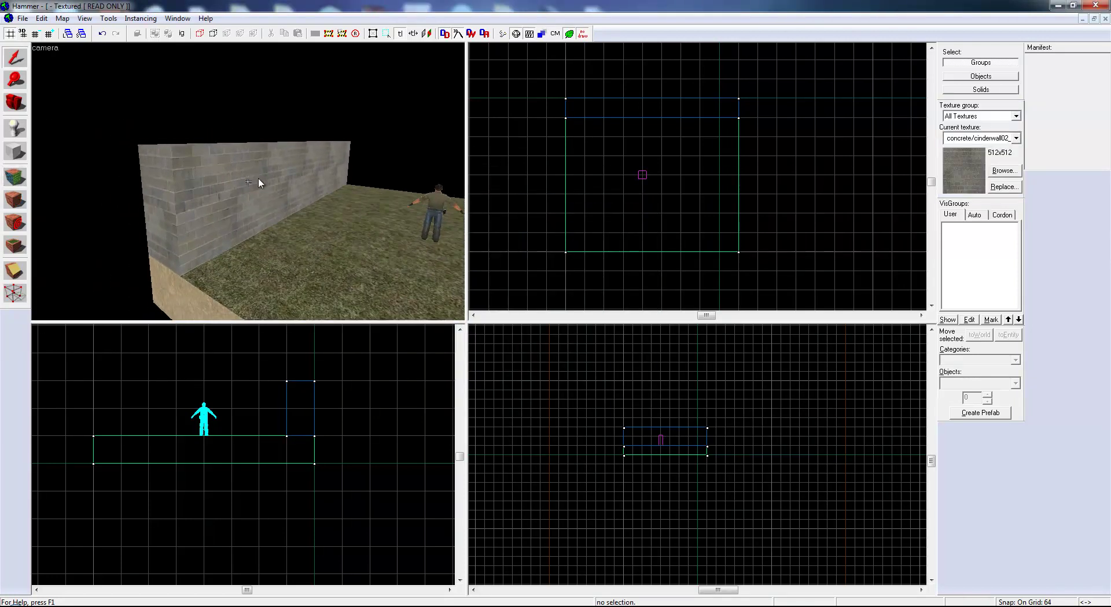
pyautogui.click(239, 195)
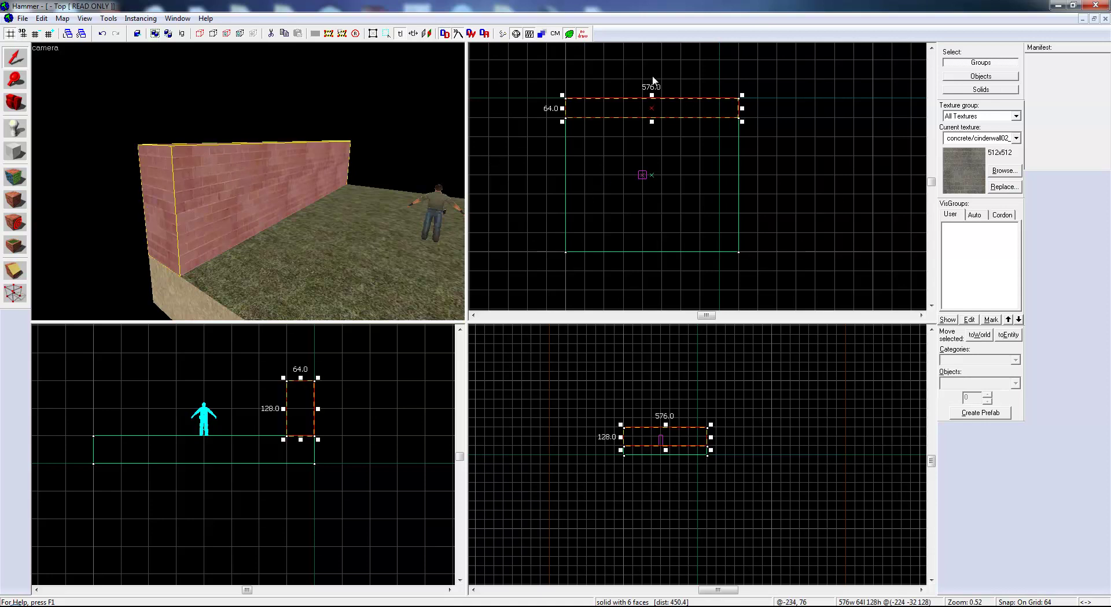
pyautogui.scroll(3, 653, 81)
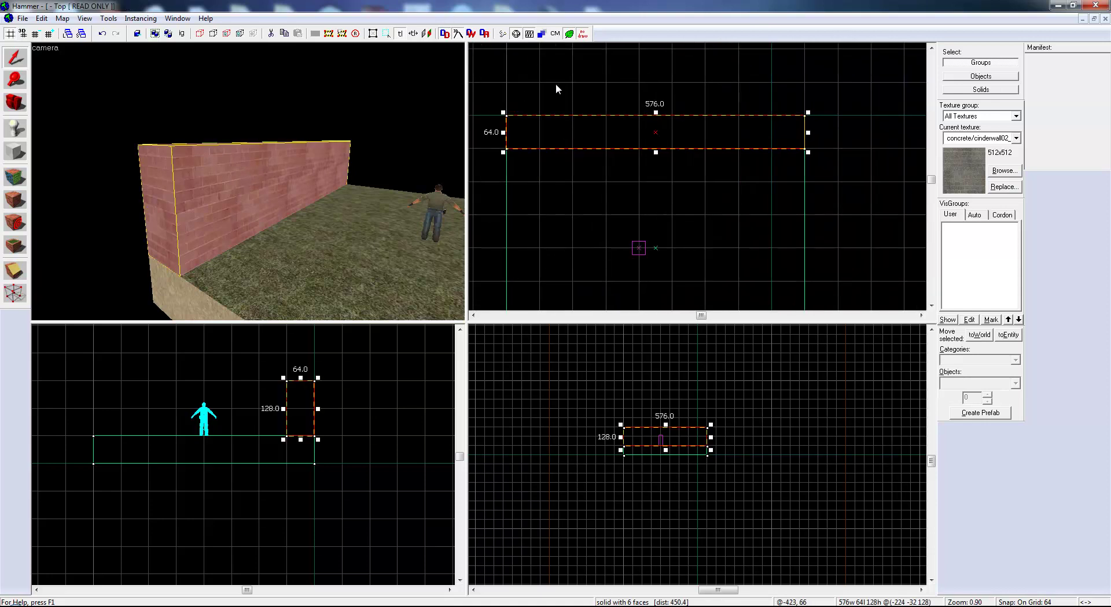
pyautogui.scroll(-2, 658, 143)
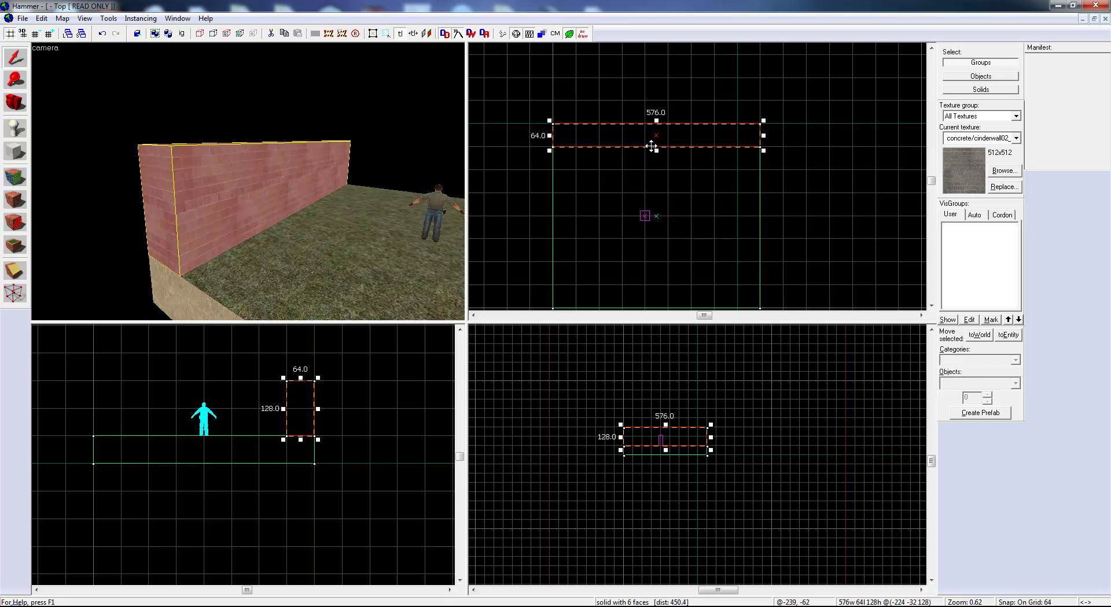
pyautogui.press('[')
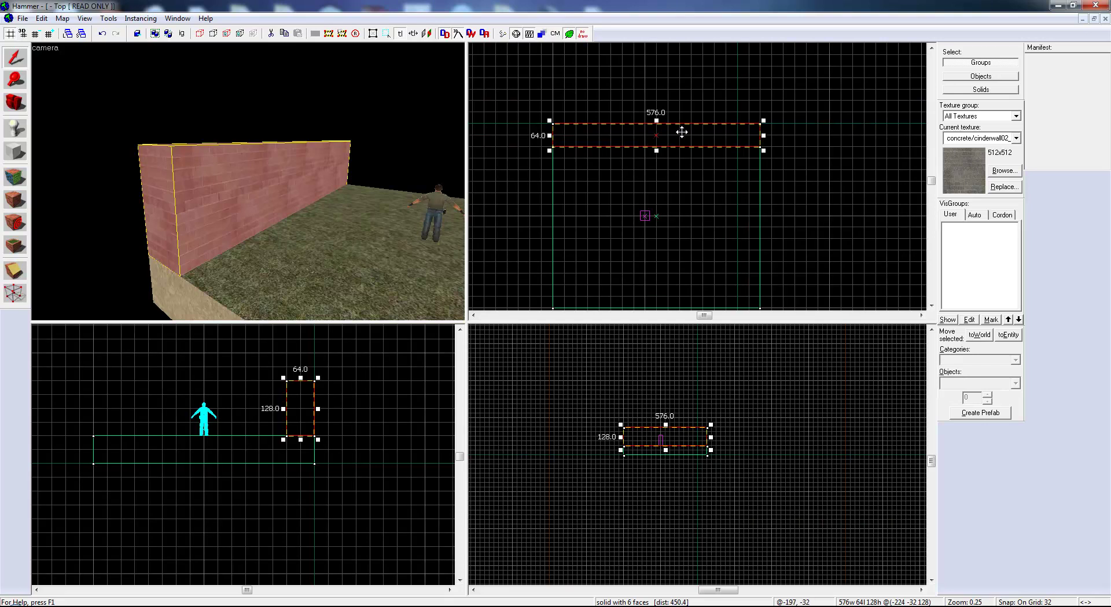
pyautogui.press(']')
pyautogui.press(']')
pyautogui.press('[')
pyautogui.press('[')
pyautogui.press(']')
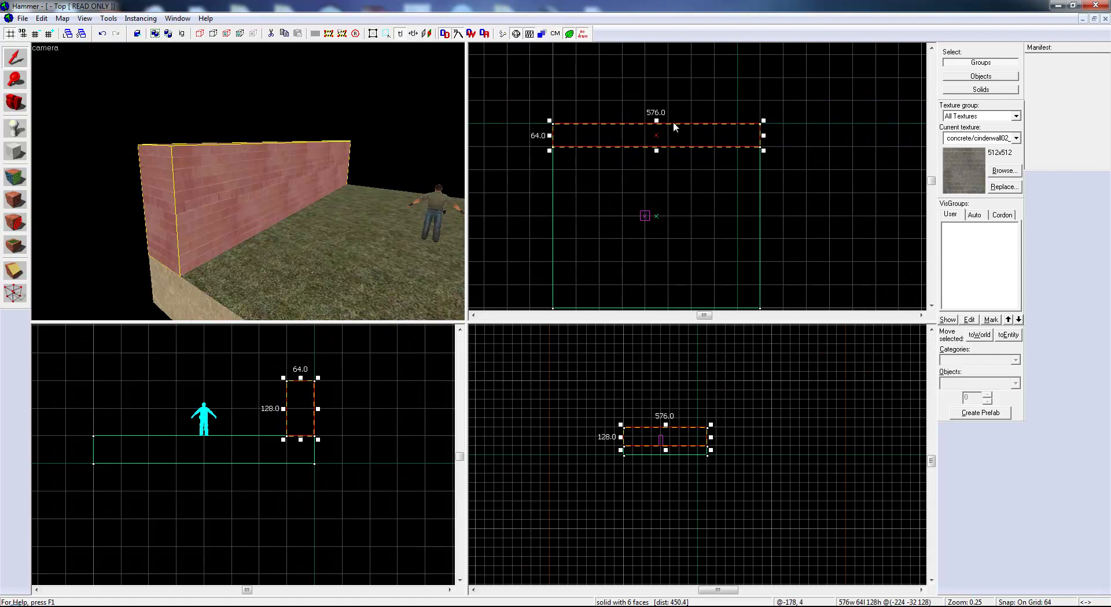
pyautogui.press('[')
# - Reduce the wall block's thickness to 32 units from its inner side in the top view and deselect it
pyautogui.scroll(2, 665, 124)
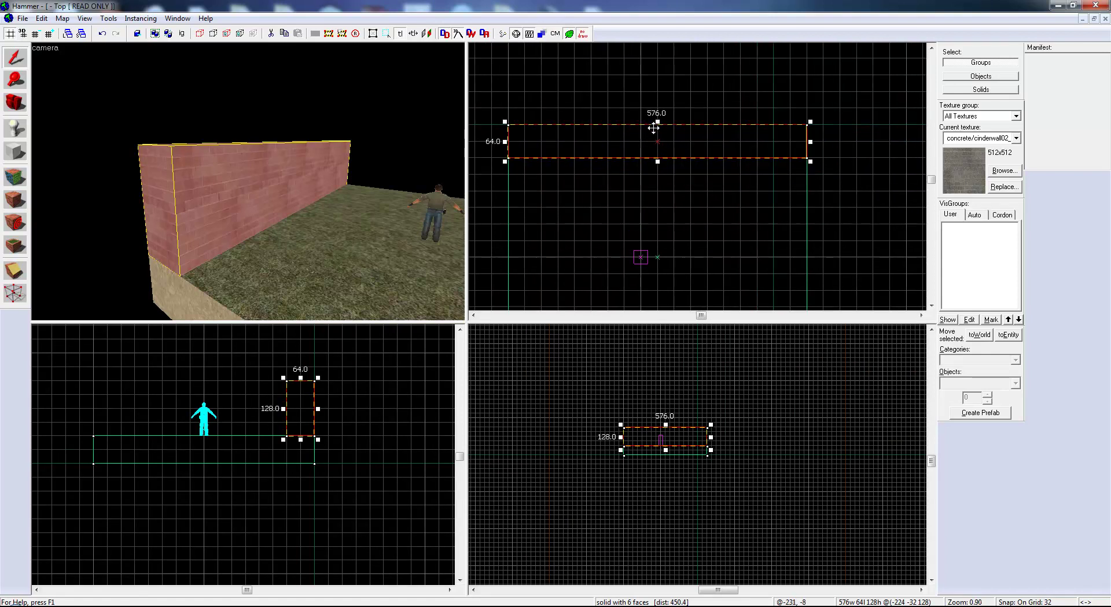
pyautogui.moveTo(659, 159); pyautogui.dragTo(660, 145)
pyautogui.click(533, 101)
pyautogui.press('z')
pyautogui.press('a')
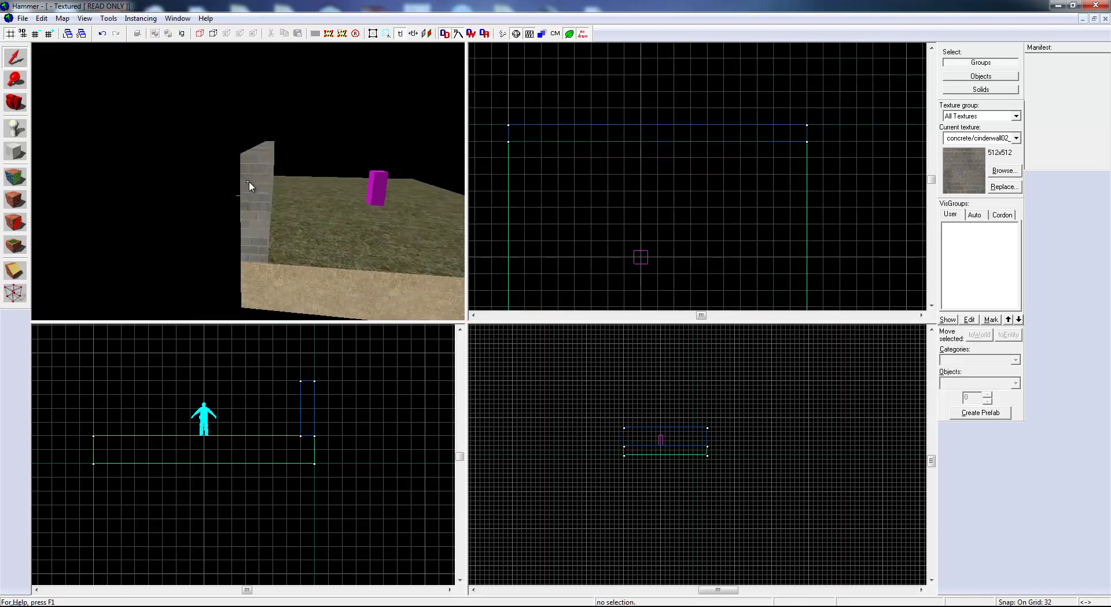
pyautogui.press('d')
pyautogui.press('w')
pyautogui.press('s')
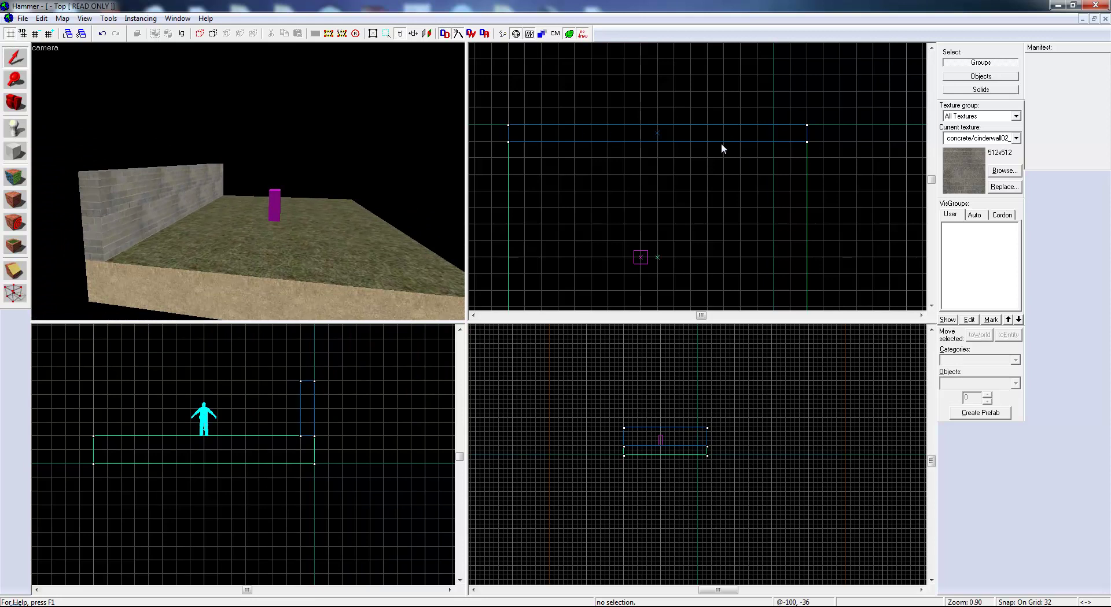
# - Duplicate the 32-unit-thick wall to the ground's lower edge in the top view and place another copy between the two walls
pyautogui.click(930, 305)
pyautogui.scroll(-1, 583, 127)
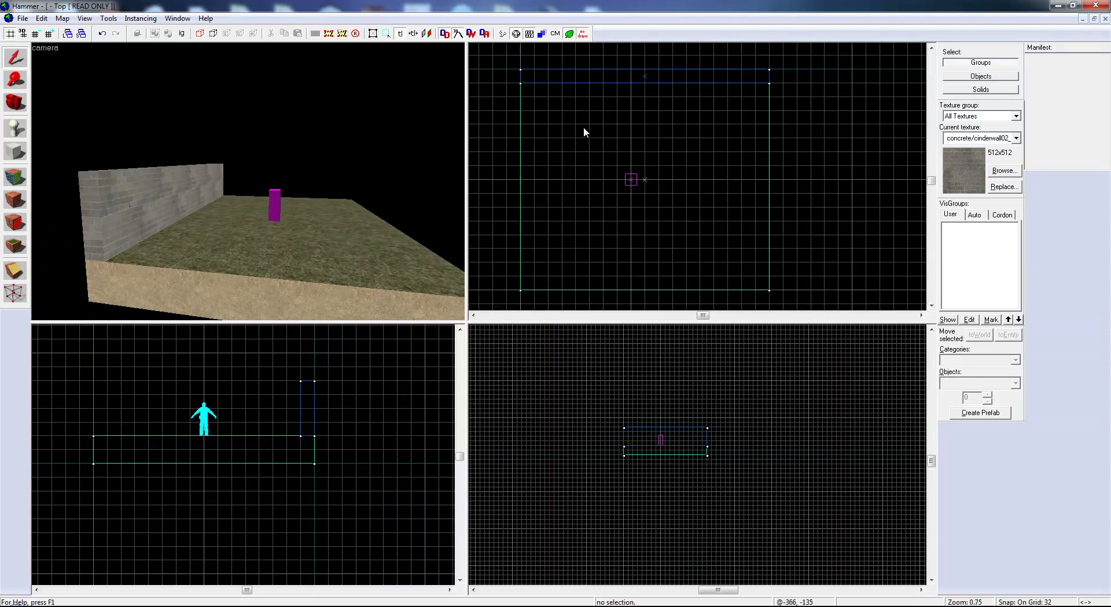
pyautogui.click(104, 225)
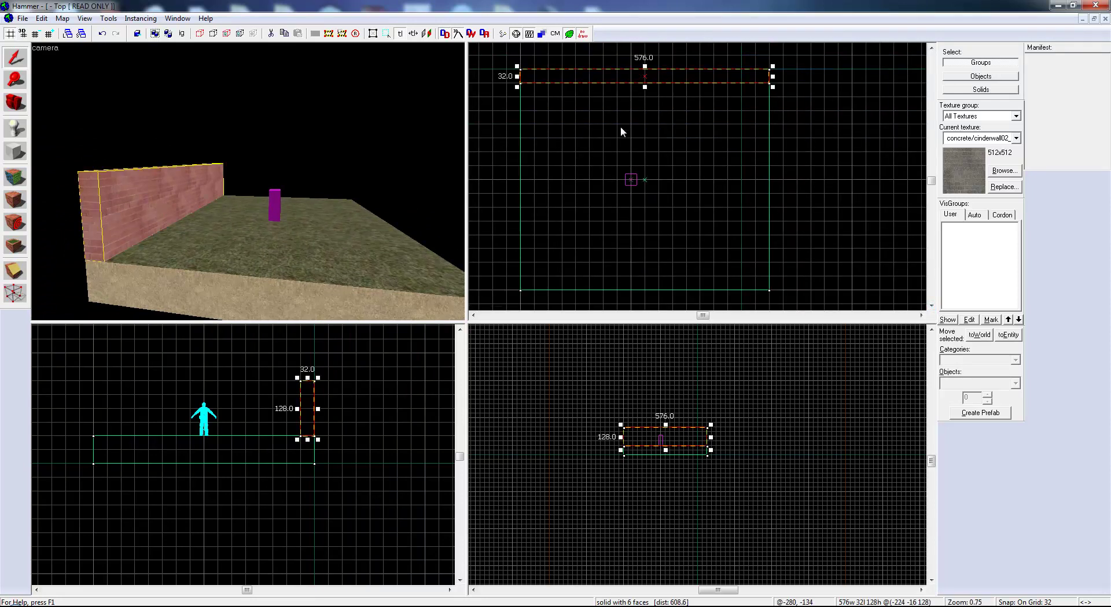
pyautogui.moveTo(660, 82)
pyautogui.mouseDown()
pyautogui.moveTo(668, 281)
pyautogui.moveTo(672, 220)
pyautogui.mouseUp()
pyautogui.press('z')
pyautogui.press('s')
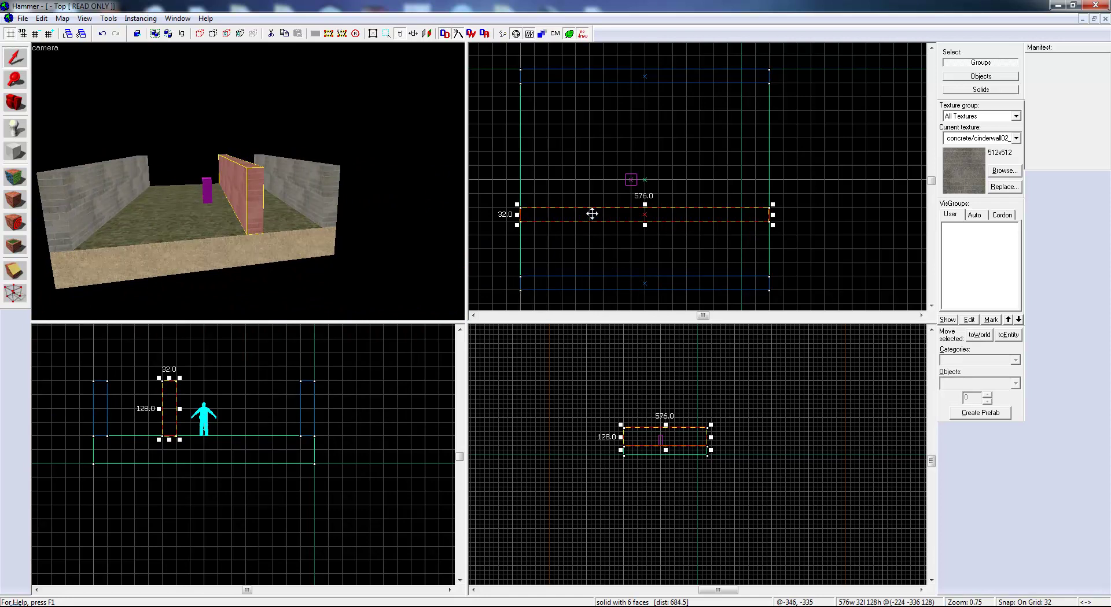
# - Reposition the middle wall copy in the top view to just below the player model
pyautogui.hotkey('ctrl', 'n')
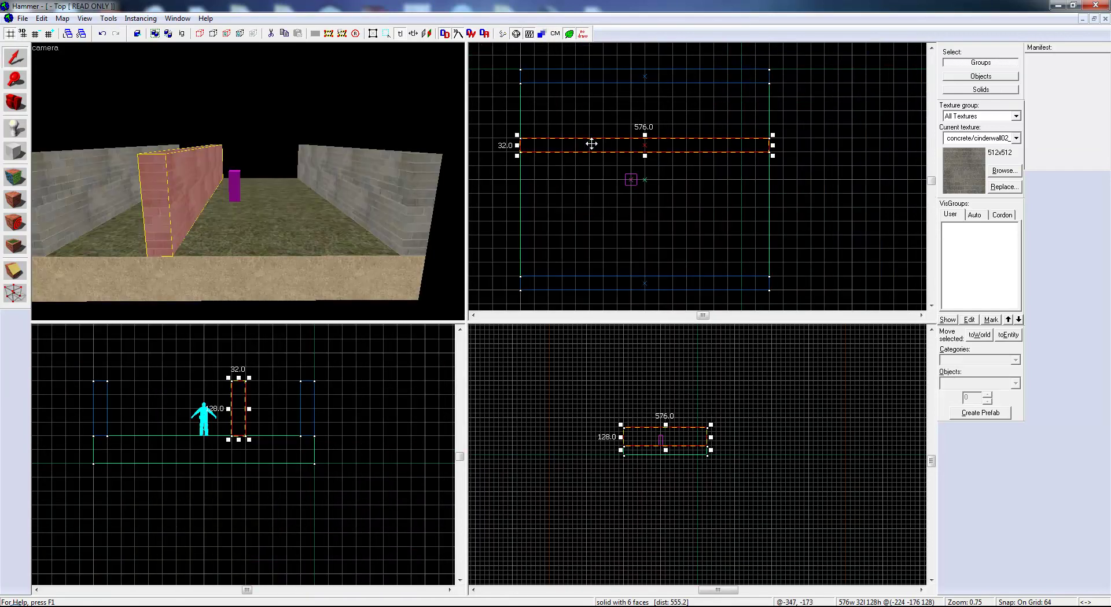
pyautogui.moveTo(592, 143); pyautogui.dragTo(586, 200)
pyautogui.press('z')
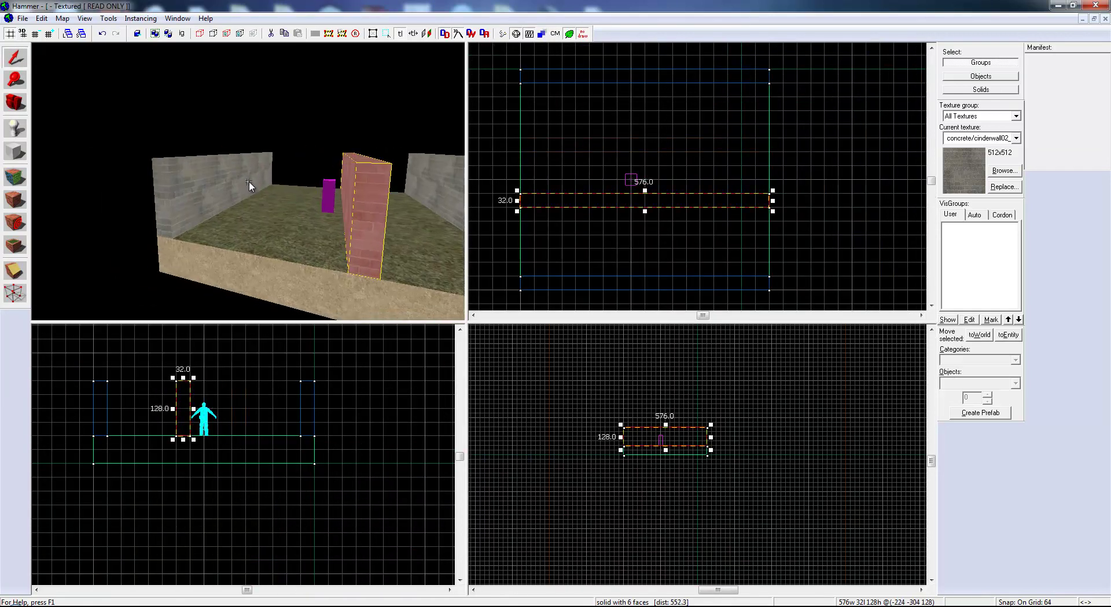
pyautogui.press('a')
pyautogui.press('z')
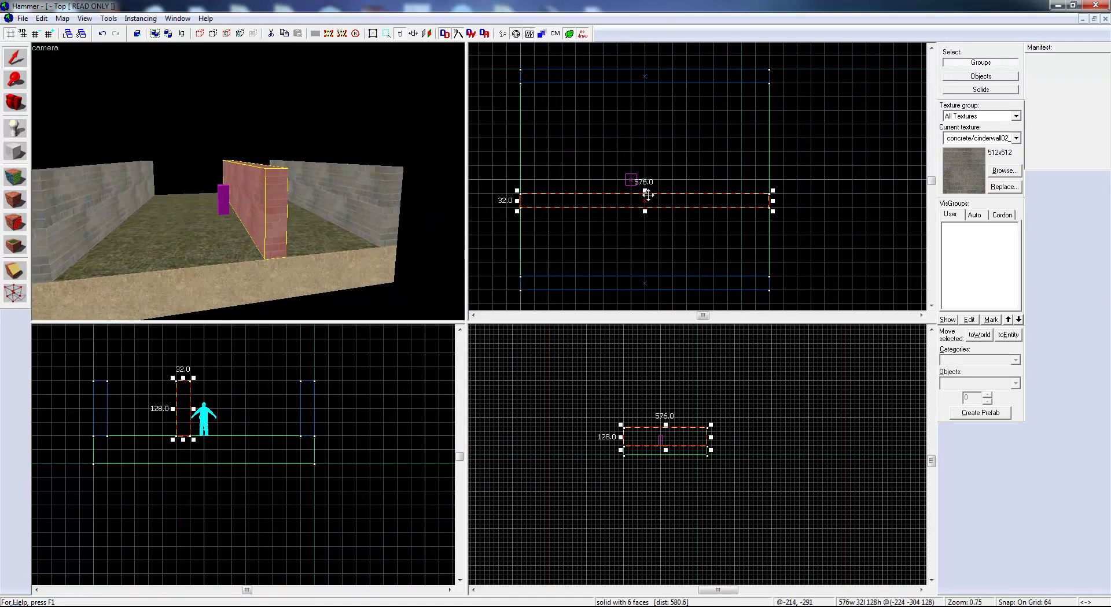
# - Try rotating the middle wall slightly freehand in the top view, and undo the rotation
pyautogui.scroll(-2, 664, 203)
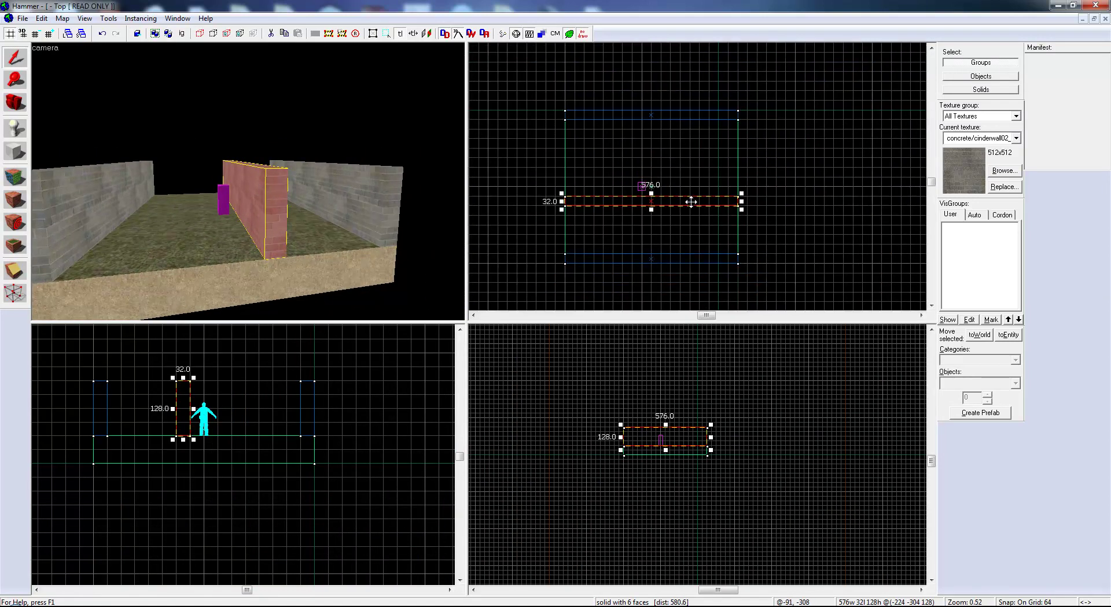
pyautogui.scroll(2, 668, 200)
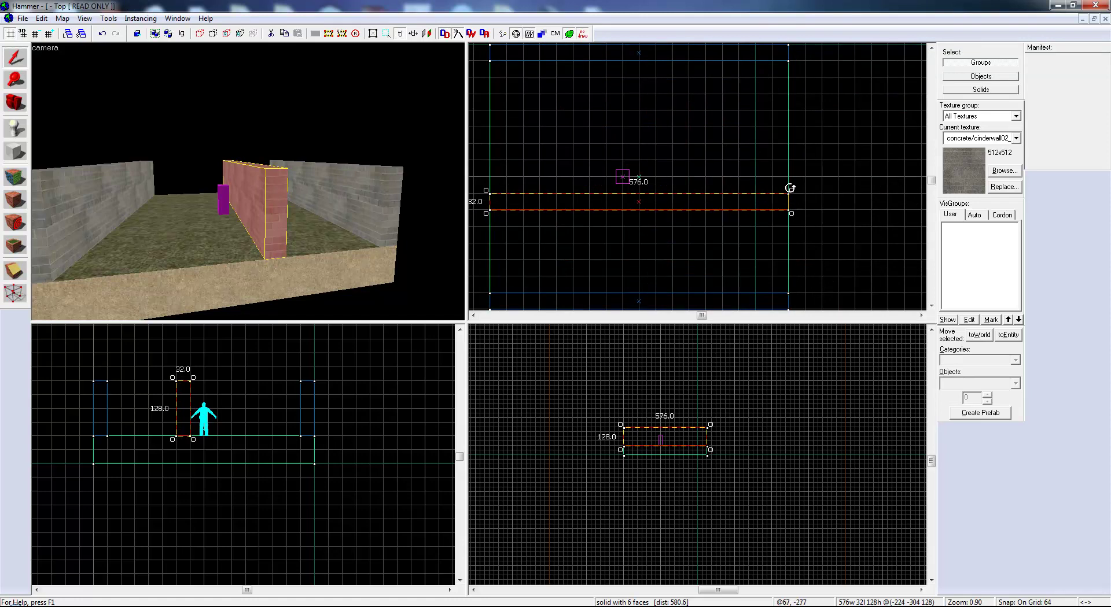
pyautogui.moveTo(790, 188); pyautogui.dragTo(760, 191)
pyautogui.press('Escape')
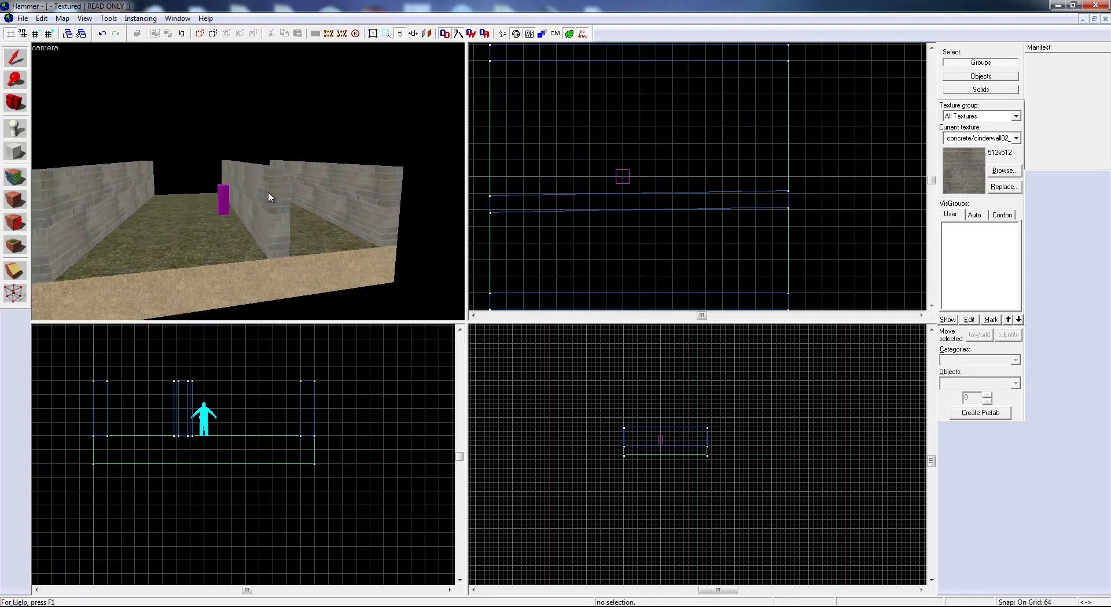
pyautogui.hotkey('ctrl', 'z')
pyautogui.hotkey('ctrl', 'y')
pyautogui.hotkey('ctrl', 'z')
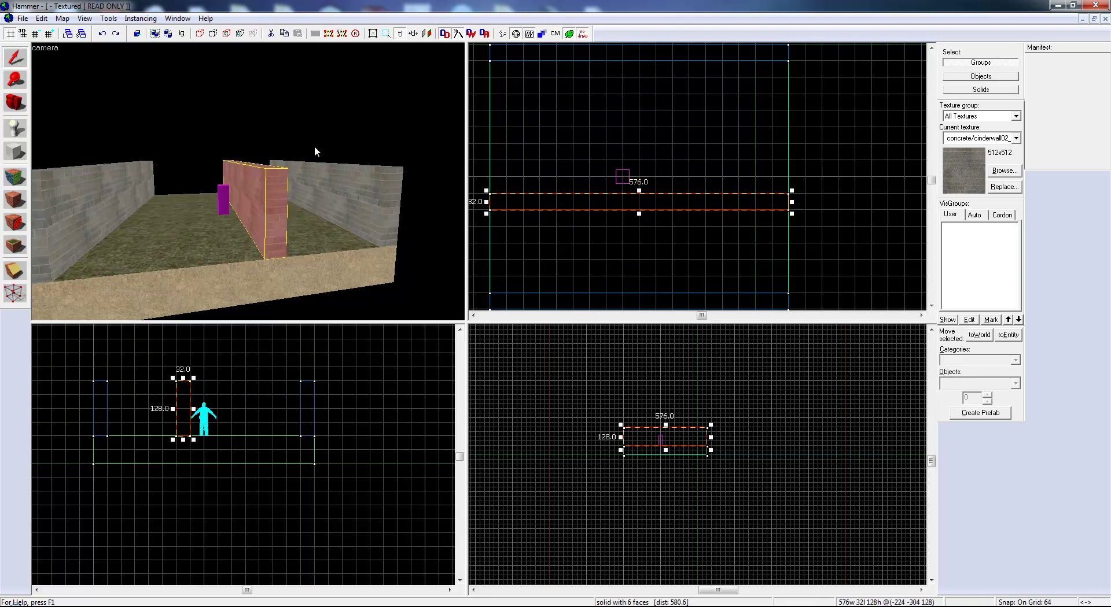
# - Rotate the middle wall 90 degrees about the Z axis with the Transform command
pyautogui.click(109, 19)
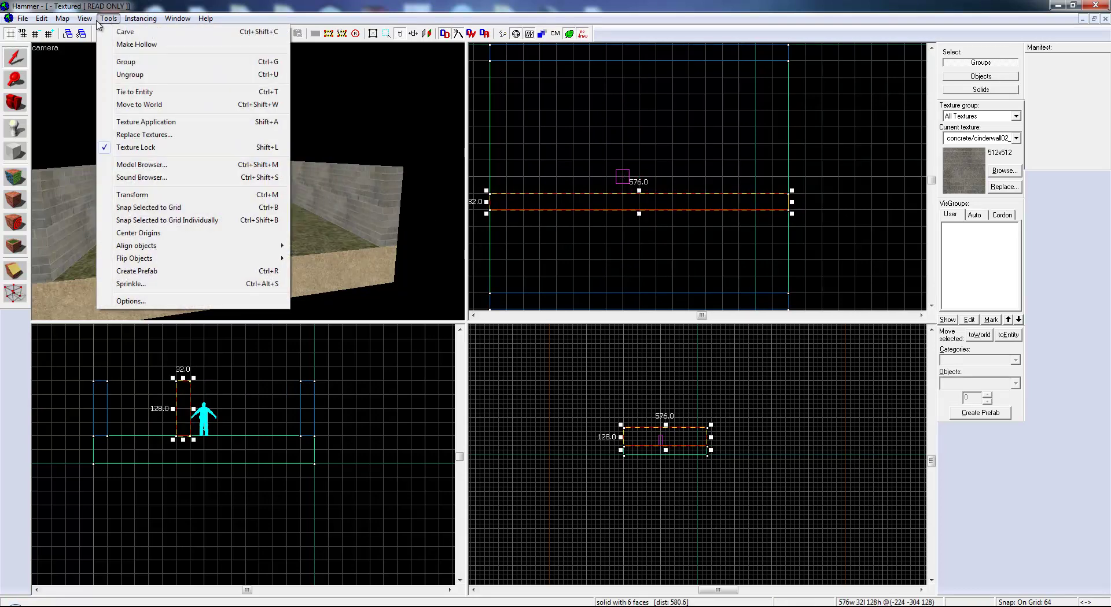
pyautogui.click(191, 200)
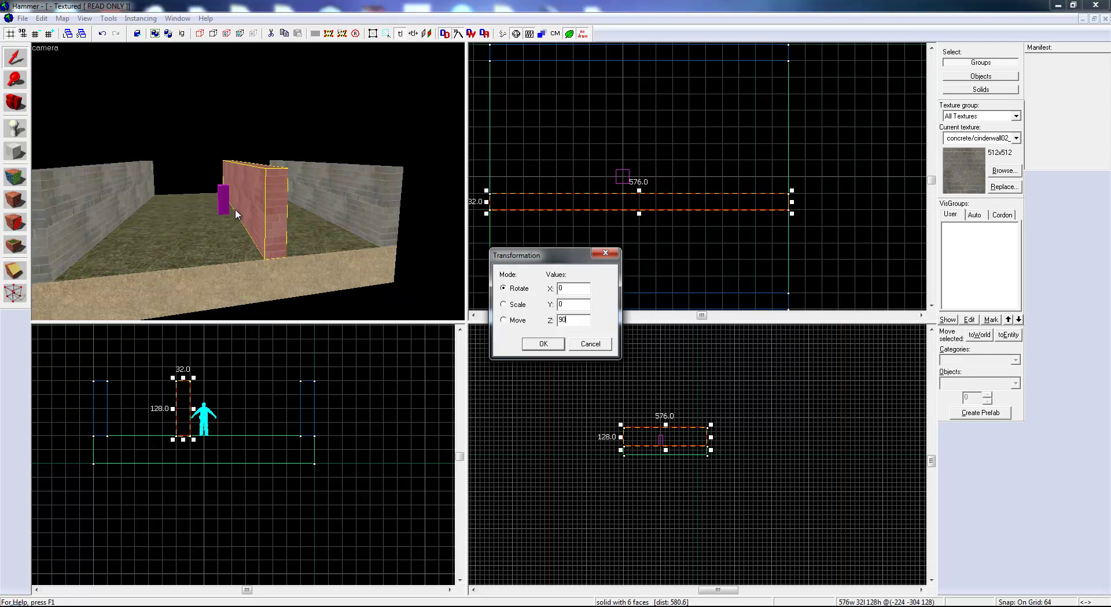
pyautogui.click(547, 347)
pyautogui.scroll(-2, 677, 174)
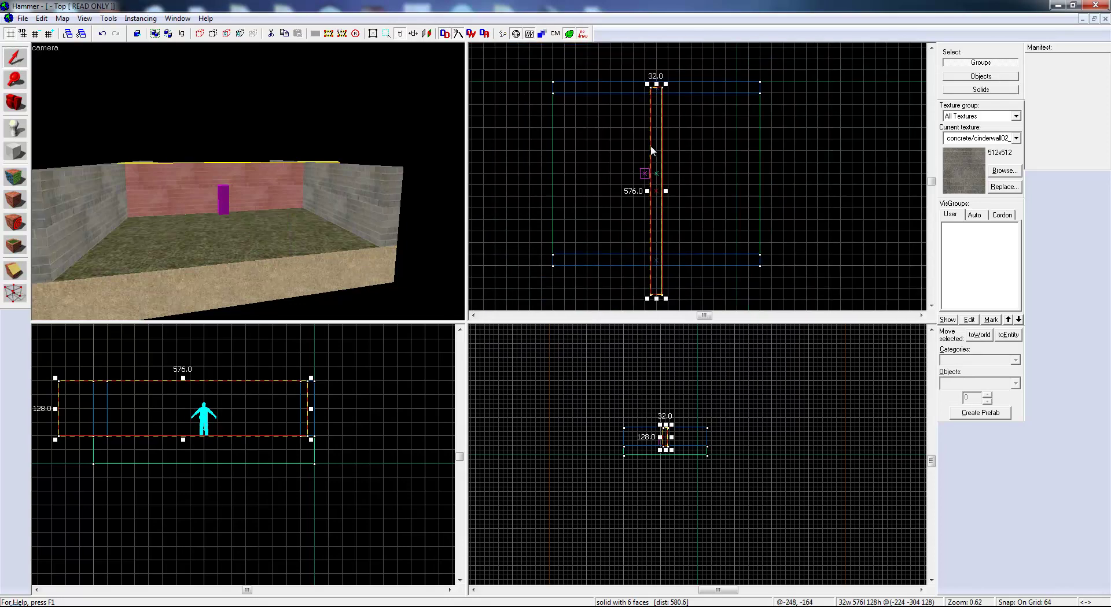
# - Move the rotated wall to the ground's left edge in the top view and shorten it to fit between the upper and lower walls
pyautogui.moveTo(658, 143); pyautogui.dragTo(560, 144)
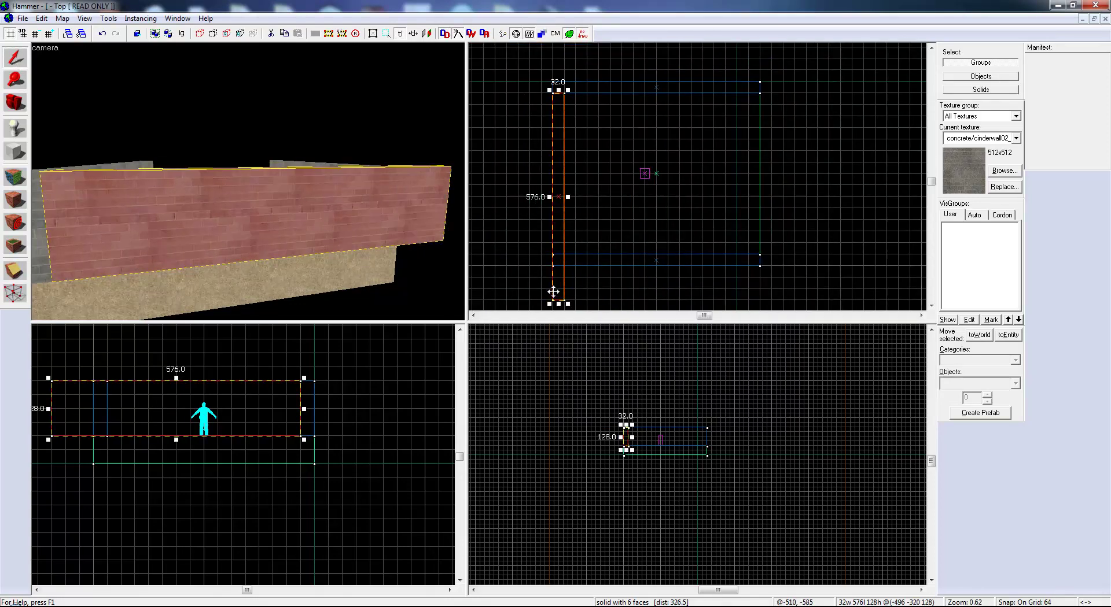
pyautogui.moveTo(558, 303); pyautogui.dragTo(561, 252)
pyautogui.click(594, 190)
# - Examine the upper-left corner where the upper and left walls meet in the top view
pyautogui.scroll(8, 561, 94)
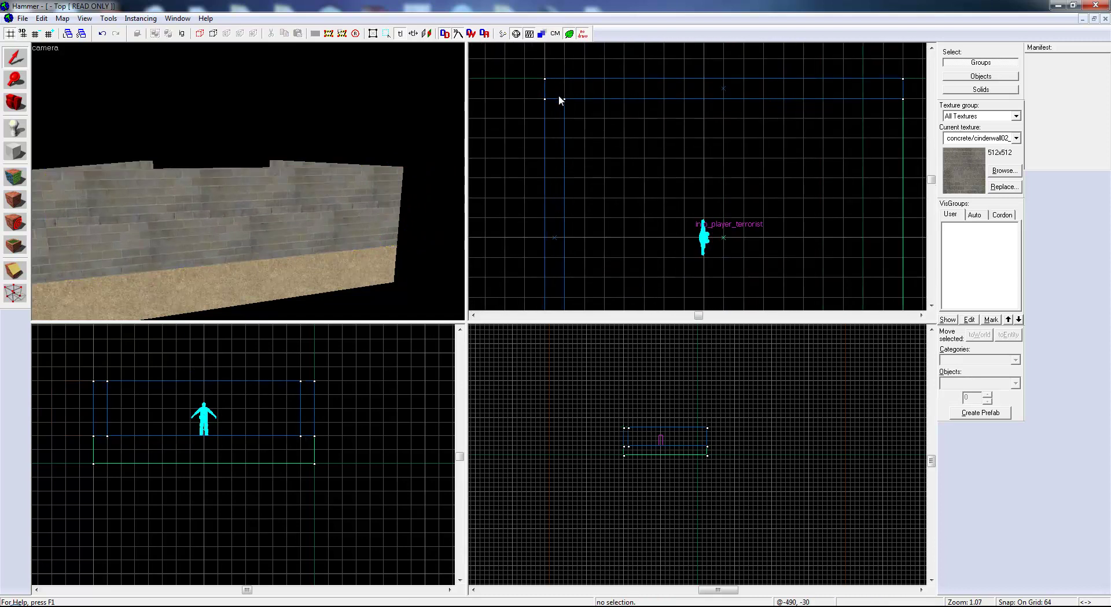
pyautogui.scroll(-3, 596, 112)
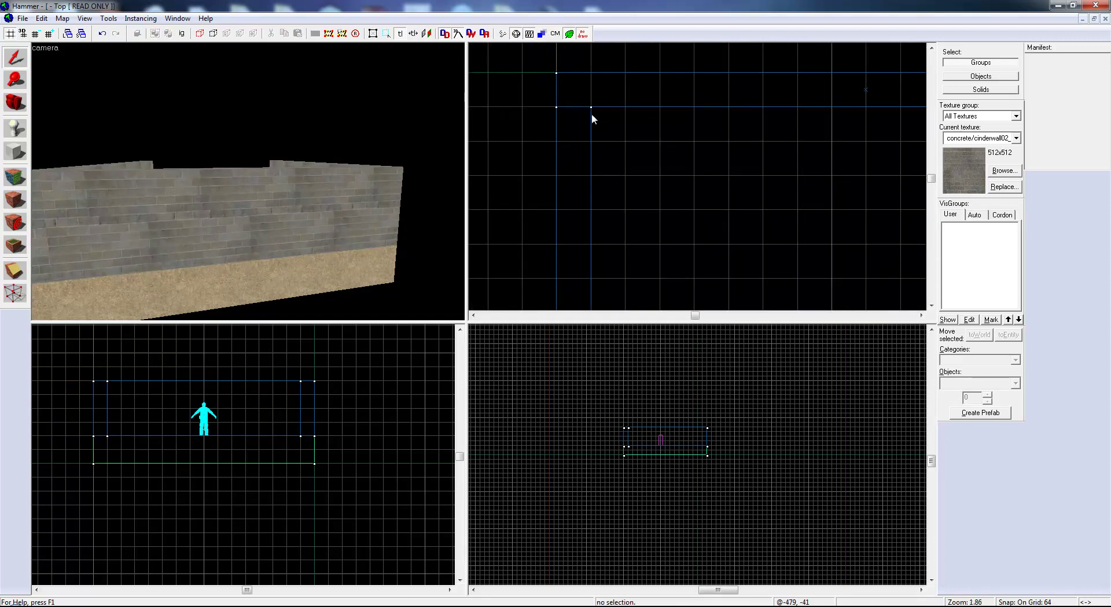
pyautogui.click(591, 114)
pyautogui.click(608, 107)
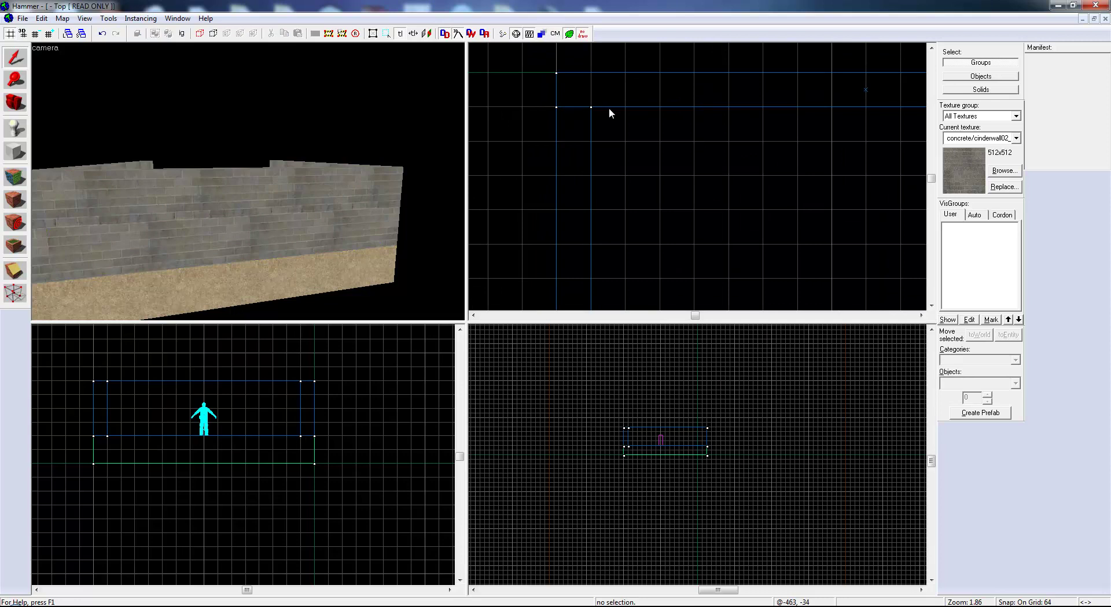
pyautogui.click(606, 73)
# - Select pairs of walls in the camera view to examine how their ends meet at the corners, and clear the selection
pyautogui.press('z')
pyautogui.press('w')
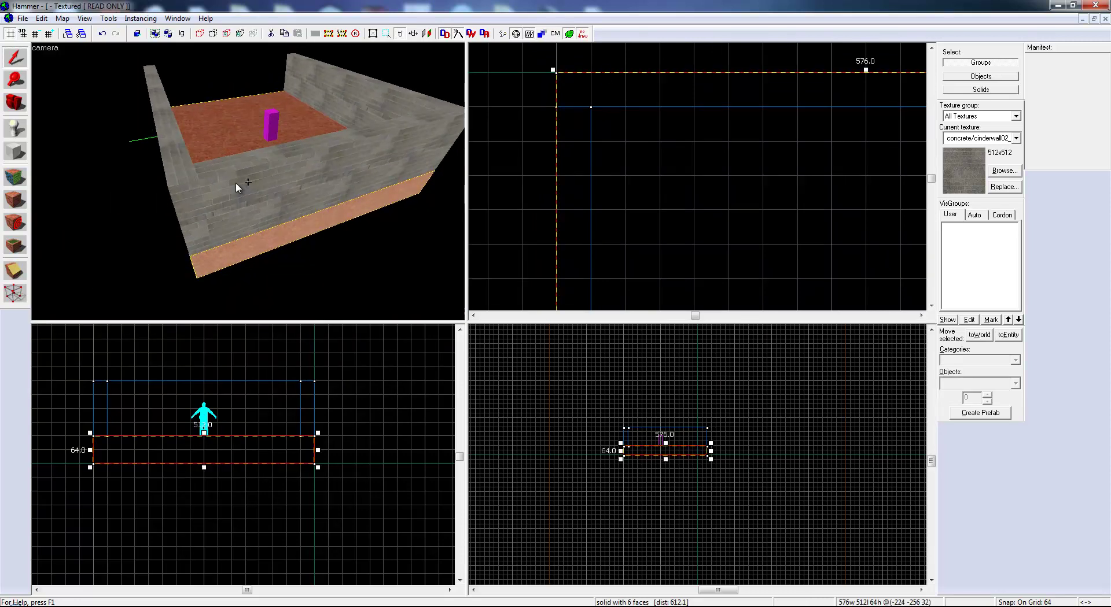
pyautogui.click(180, 177)
pyautogui.keyDown('ctrl'); pyautogui.click(396, 90); pyautogui.keyUp('ctrl')
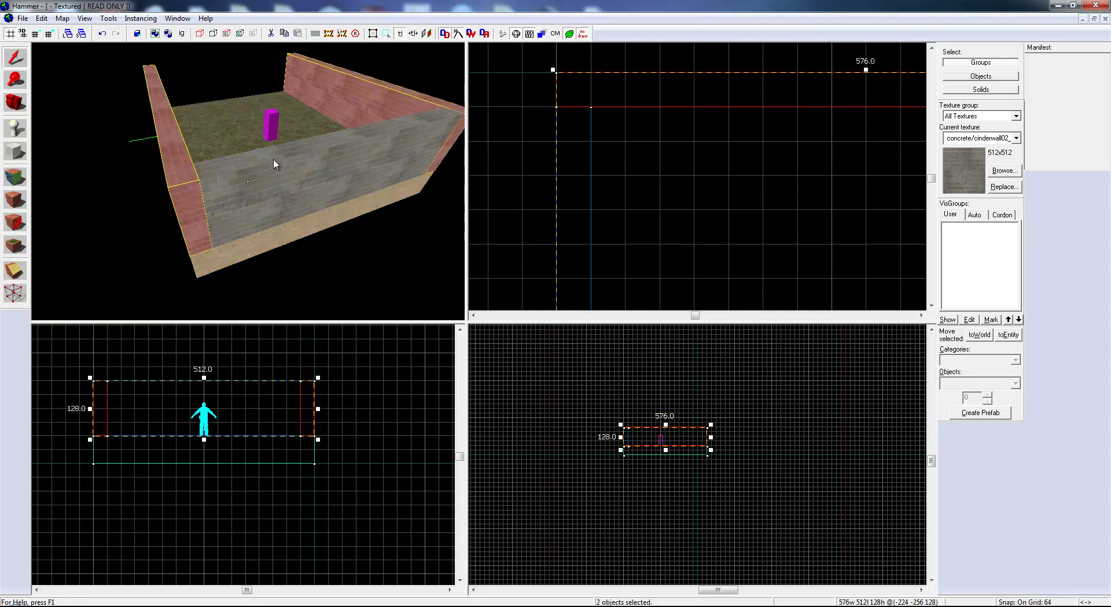
pyautogui.hotkey('ctrl', 'shift', 'e')
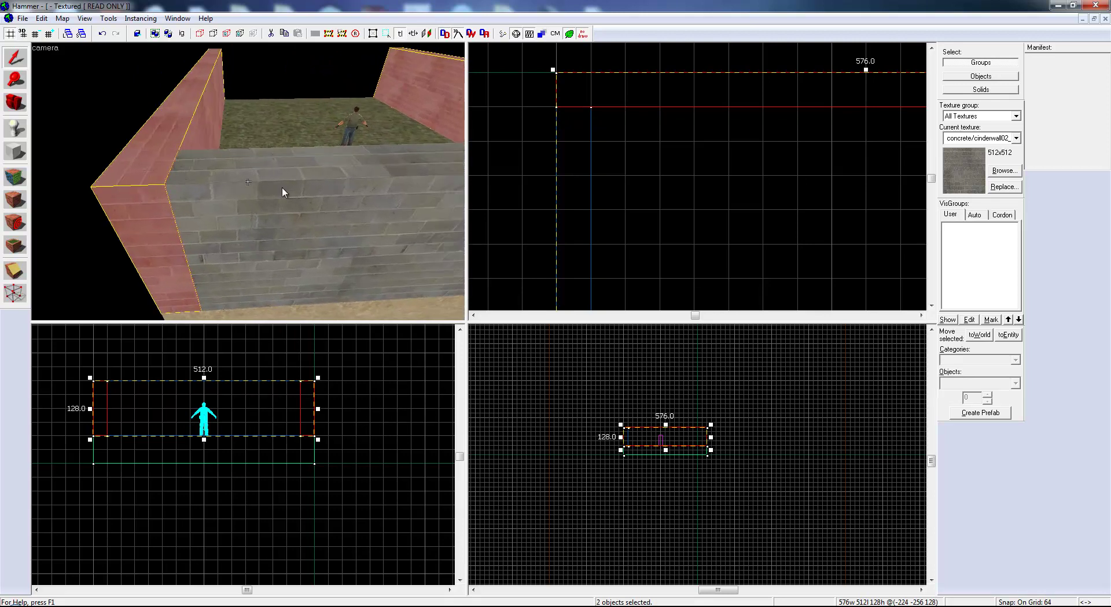
pyautogui.scroll(-3, 648, 147)
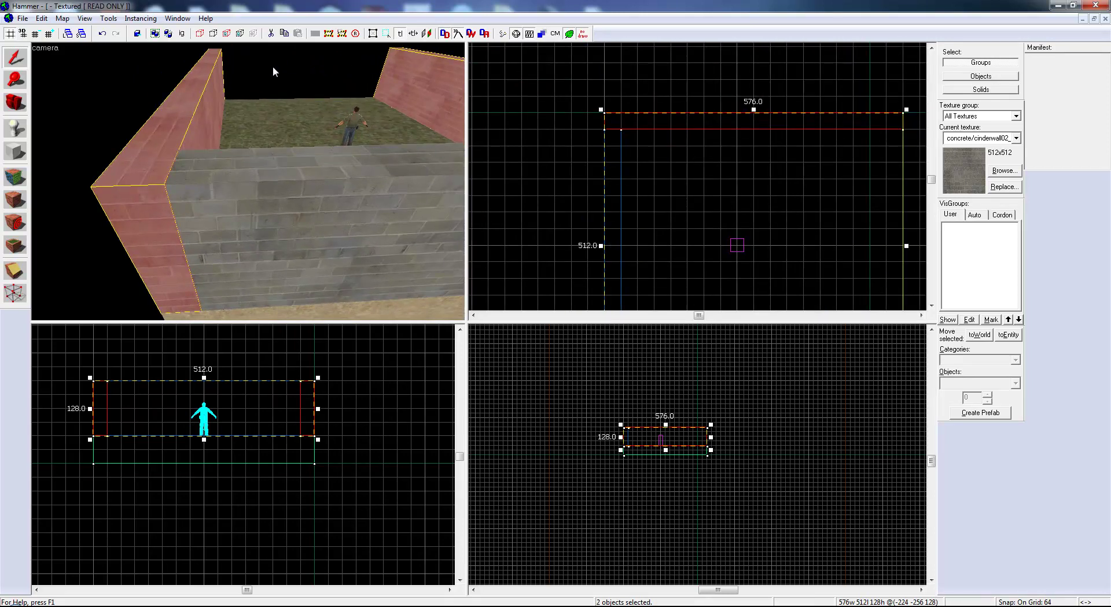
pyautogui.click(141, 179)
pyautogui.click(199, 178)
pyautogui.keyDown('ctrl'); pyautogui.click(159, 179); pyautogui.keyUp('ctrl')
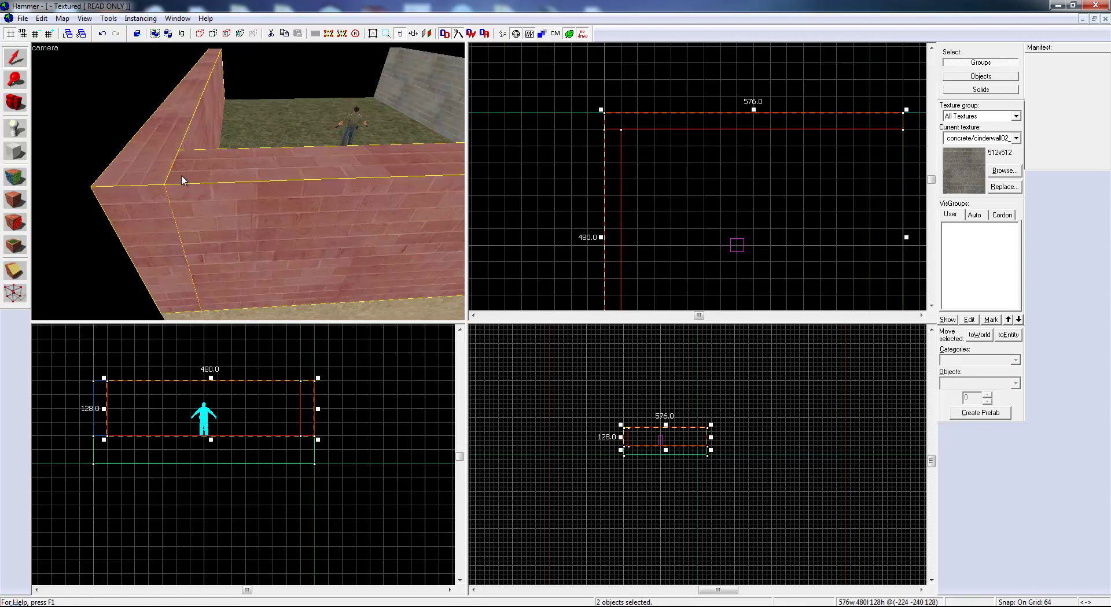
pyautogui.press('Escape')
pyautogui.press('z')
pyautogui.press('a')
pyautogui.press('z')
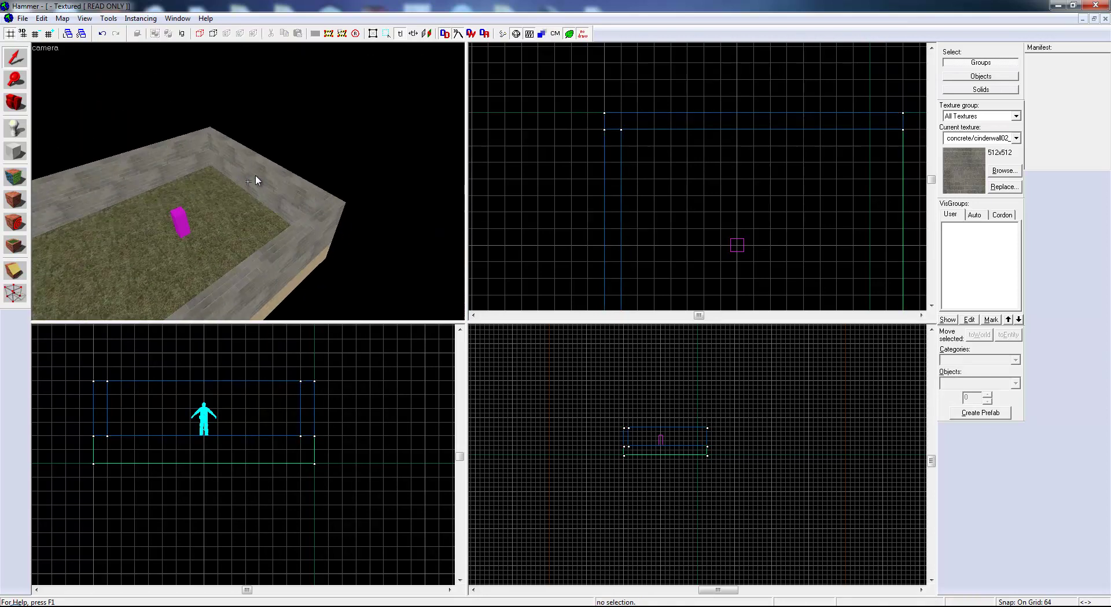
# - Duplicate the left wall to the ground's right edge in the top view, deselect it and inspect the enclosure from inside
pyautogui.click(255, 174)
pyautogui.scroll(-2, 608, 146)
pyautogui.scroll(-3, 607, 146)
pyautogui.moveTo(609, 167); pyautogui.dragTo(703, 169)
pyautogui.scroll(6, 708, 156)
pyautogui.scroll(1, 711, 153)
pyautogui.press('Escape')
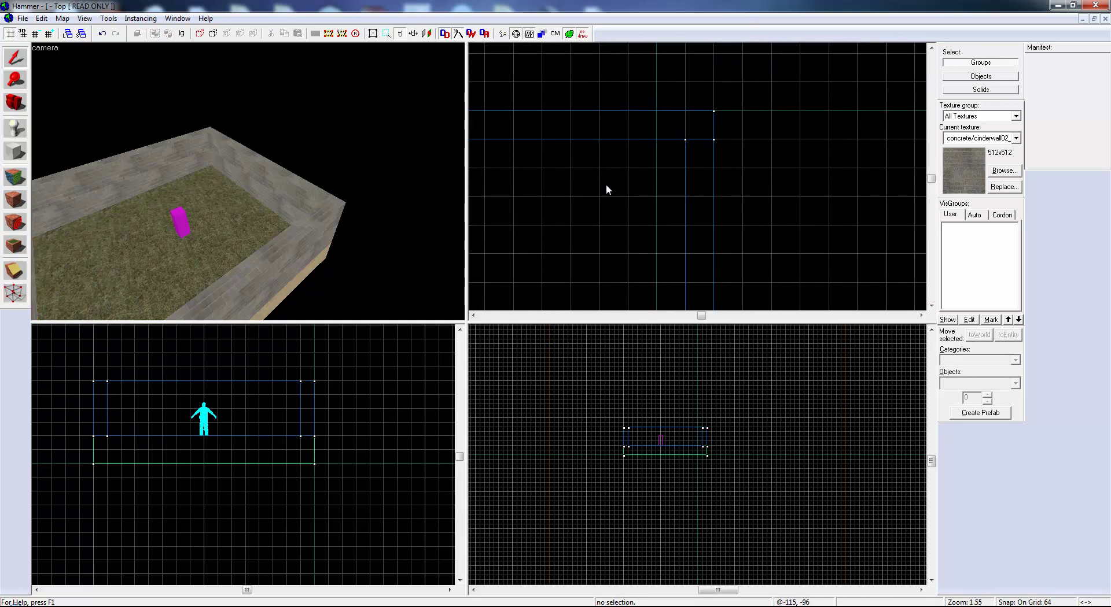
pyautogui.press('z')
pyautogui.press('w')
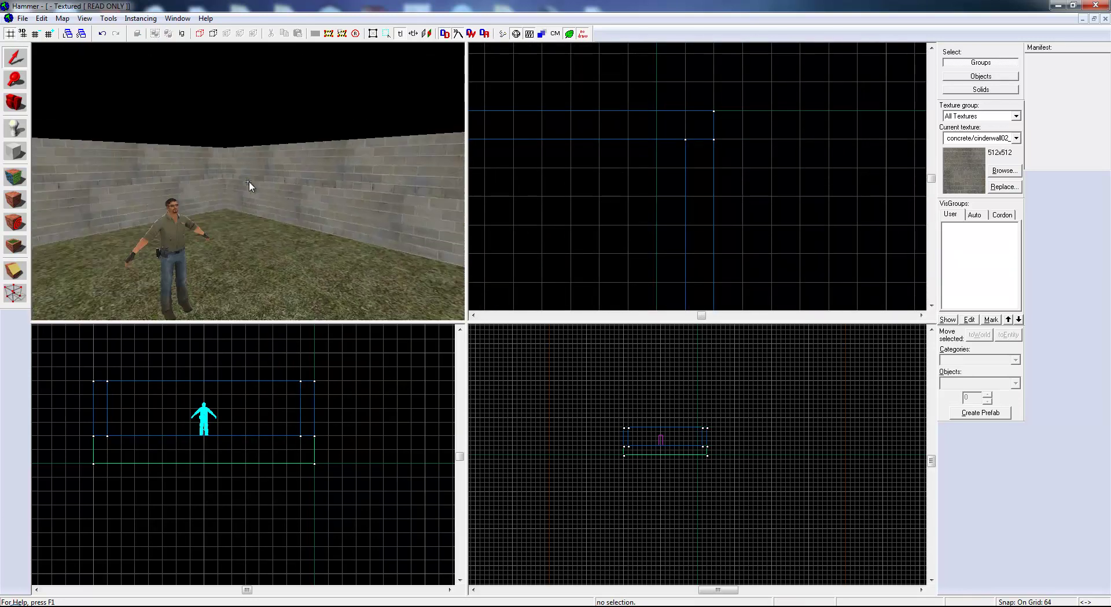
pyautogui.press('a')
pyautogui.press('d')
pyautogui.press('w')
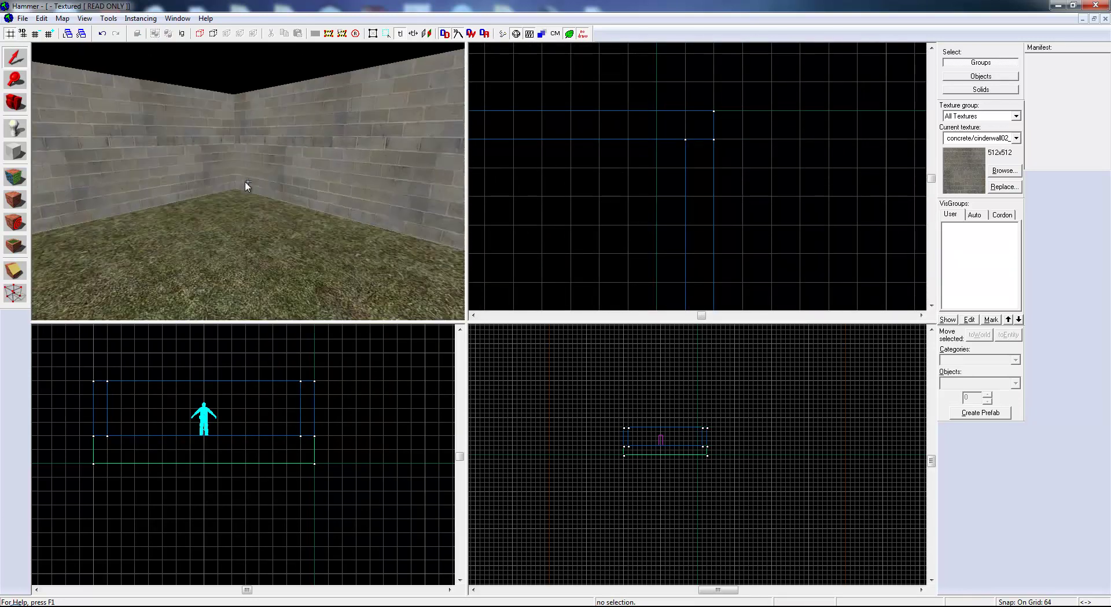
# - Duplicate the ground block upward in the front view to form a roof over the four walls
pyautogui.press('s')
pyautogui.press('z')
pyautogui.click(260, 193)
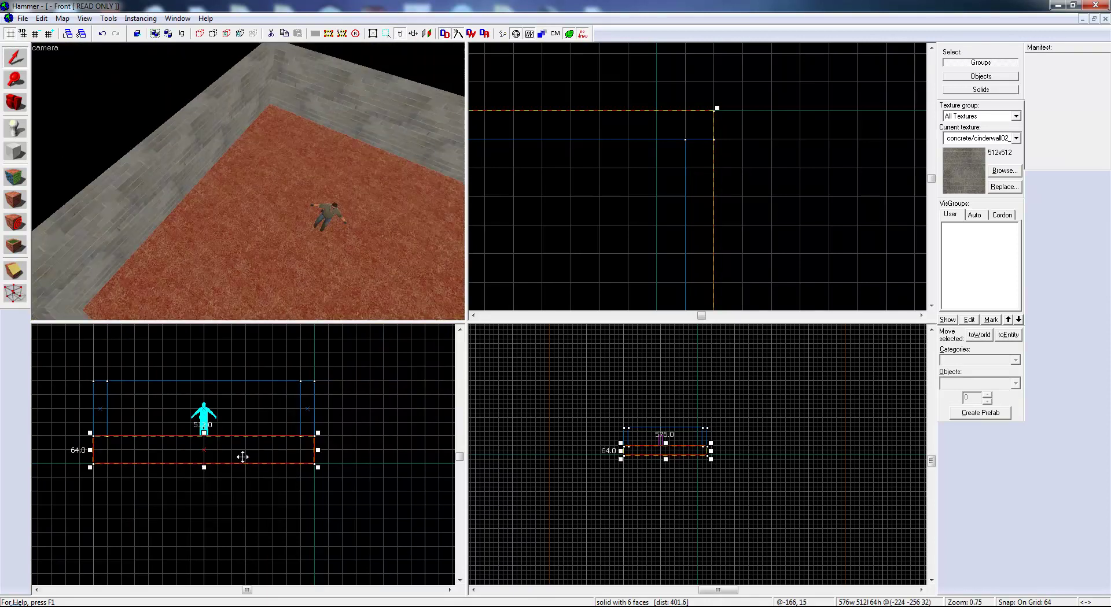
pyautogui.moveTo(237, 462)
pyautogui.mouseDown()
pyautogui.moveTo(245, 402)
pyautogui.moveTo(205, 397)
pyautogui.moveTo(239, 409)
pyautogui.mouseUp()
pyautogui.press('z')
pyautogui.press('s')
pyautogui.press('z')
# - Thin the roof block to 32 units in the front view so it rests on the wall tops, and check it from outside
pyautogui.scroll(2, 217, 369)
pyautogui.scroll(2, 216, 369)
pyautogui.moveTo(237, 386); pyautogui.dragTo(238, 385)
pyautogui.press('z')
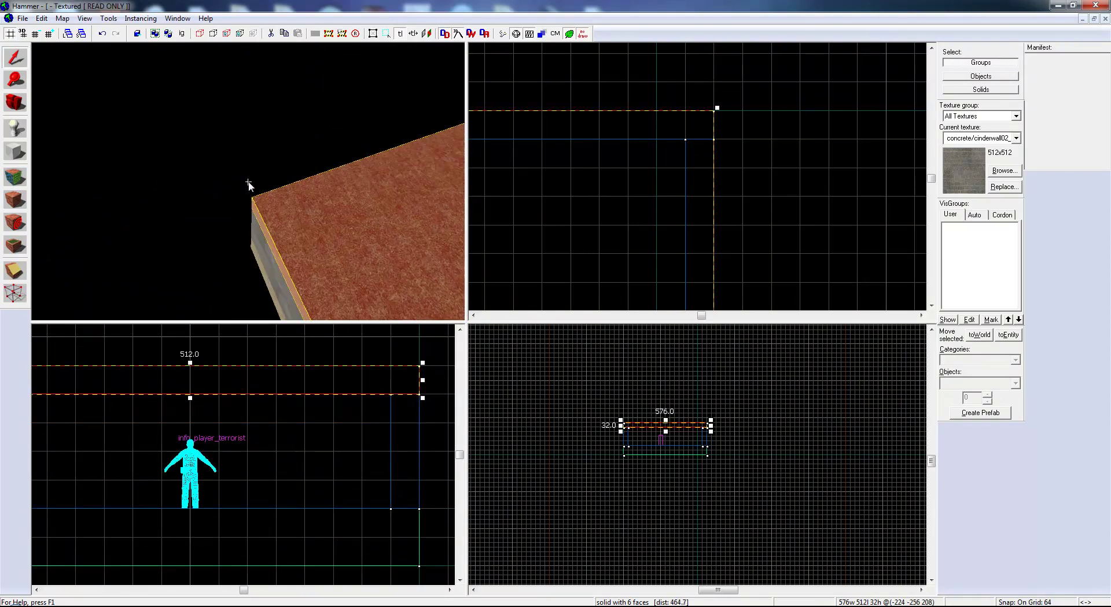
pyautogui.press('s')
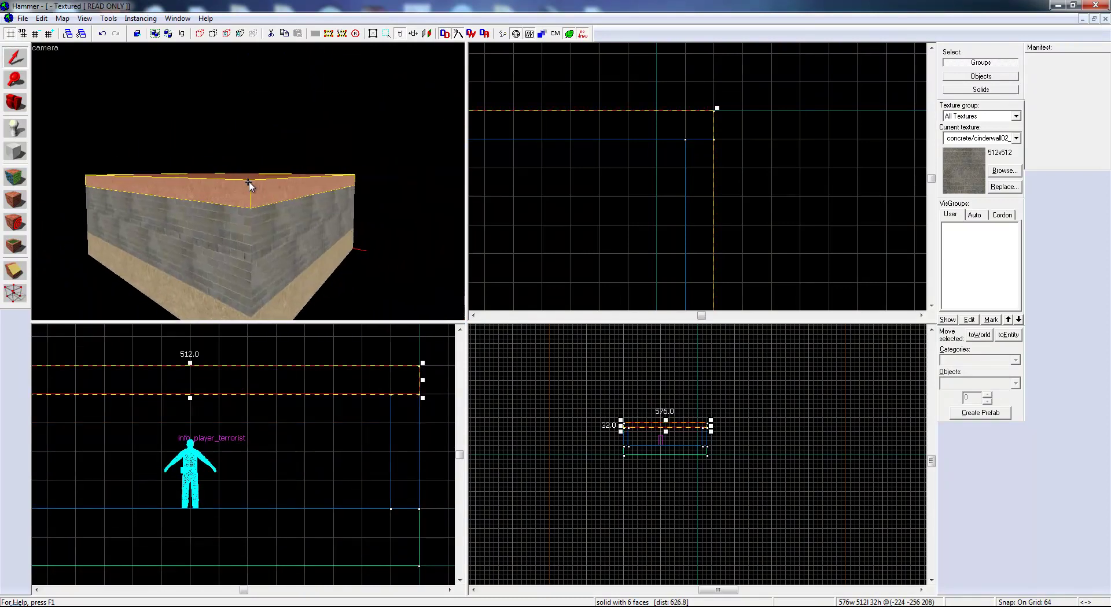
# - Apply the buildings/building_roof_01 texture to all faces of the roof block and close the face editing dialog
pyautogui.click(15, 178)
pyautogui.click(529, 342)
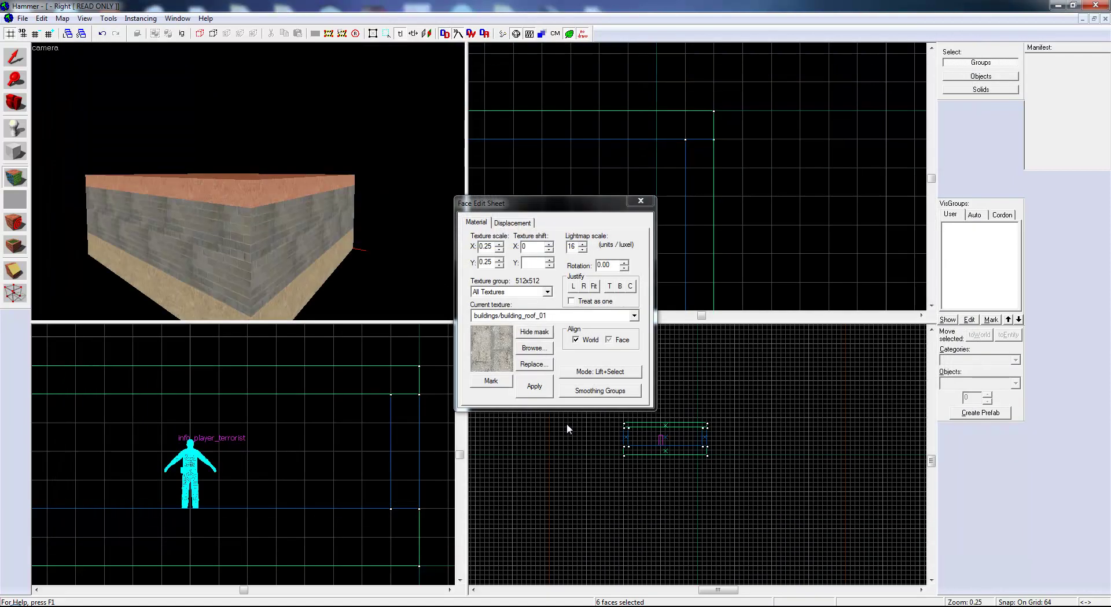
pyautogui.click(532, 387)
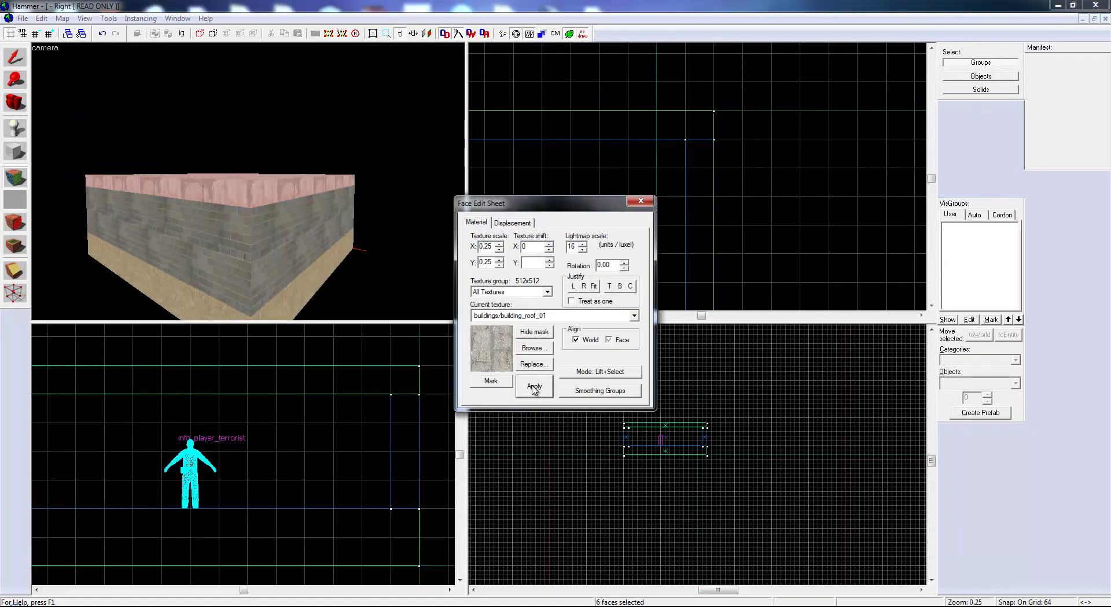
pyautogui.click(646, 202)
# - Examine the roofed room in the camera view from outside and inside, checking the ceiling, walls and player model
pyautogui.press('z')
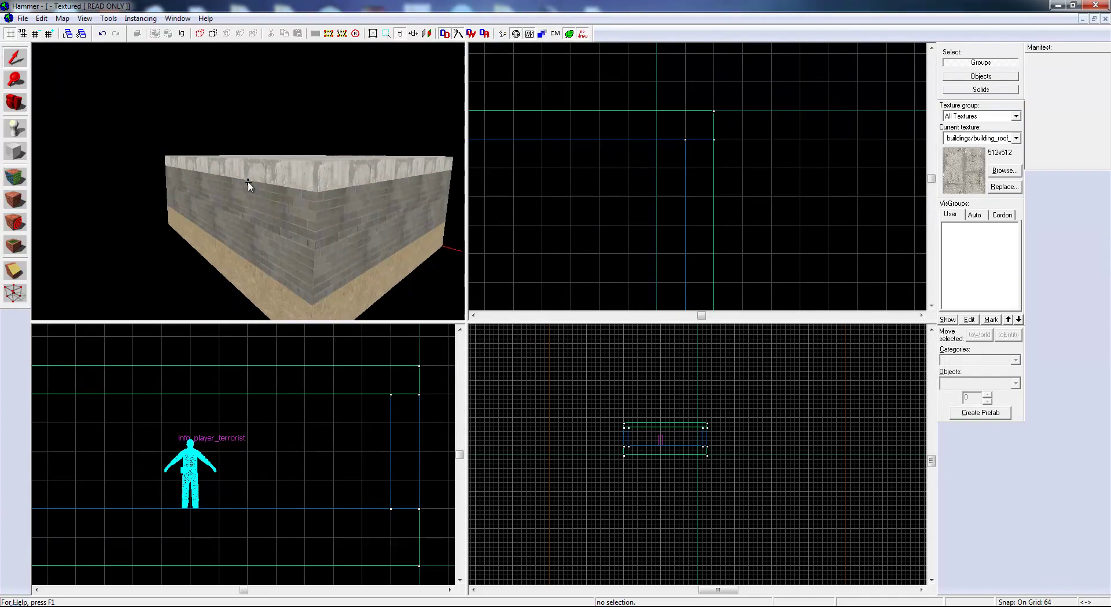
pyautogui.press('d')
pyautogui.press('d')
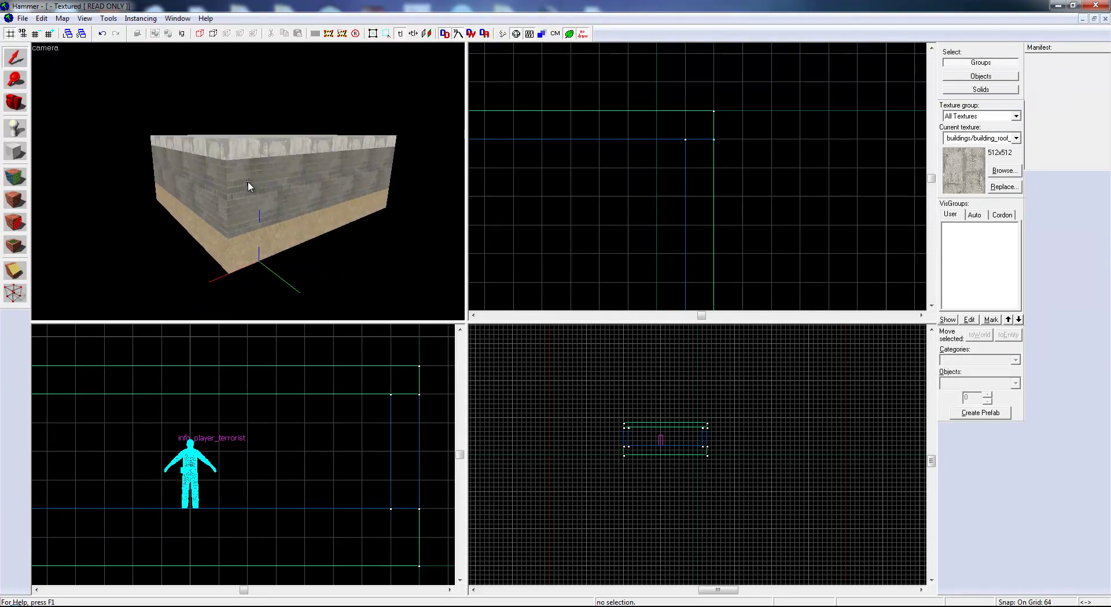
pyautogui.press('w')
pyautogui.press('a')
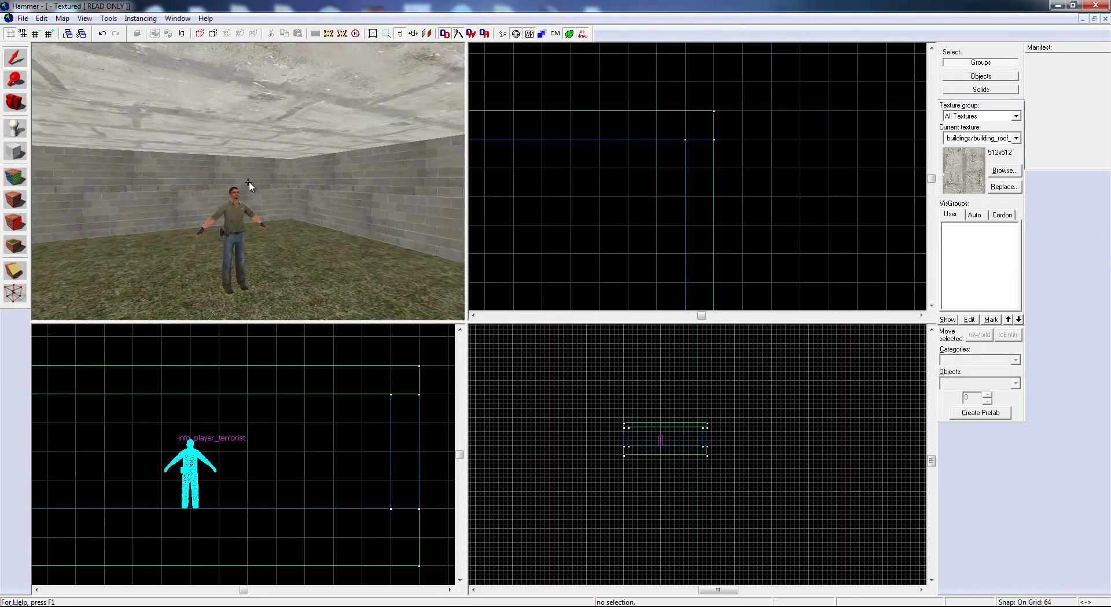
pyautogui.press('a')
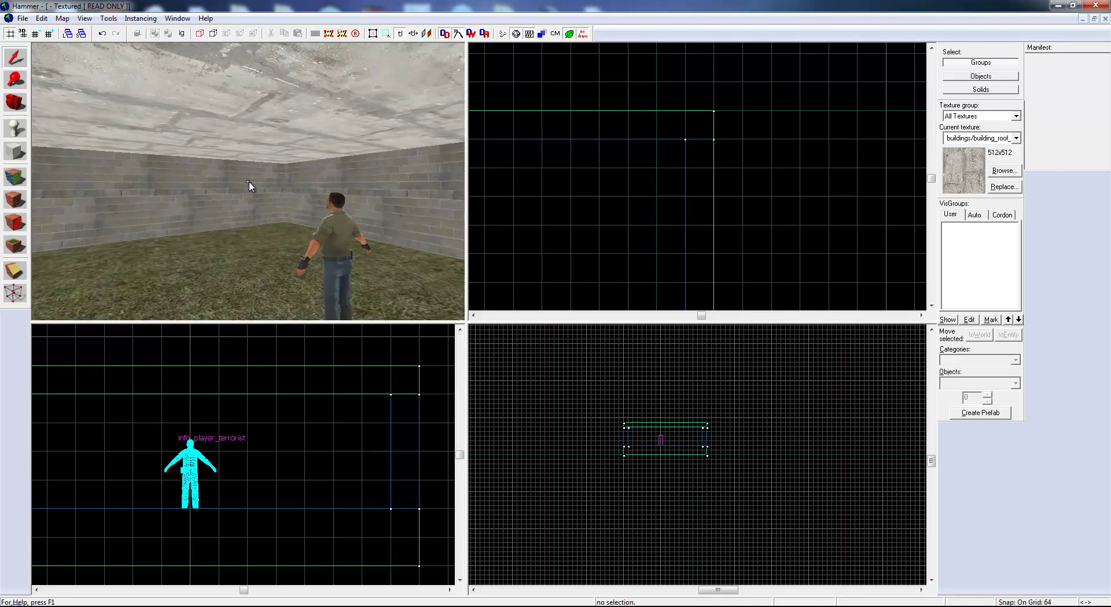
pyautogui.press('w')
pyautogui.press('a')
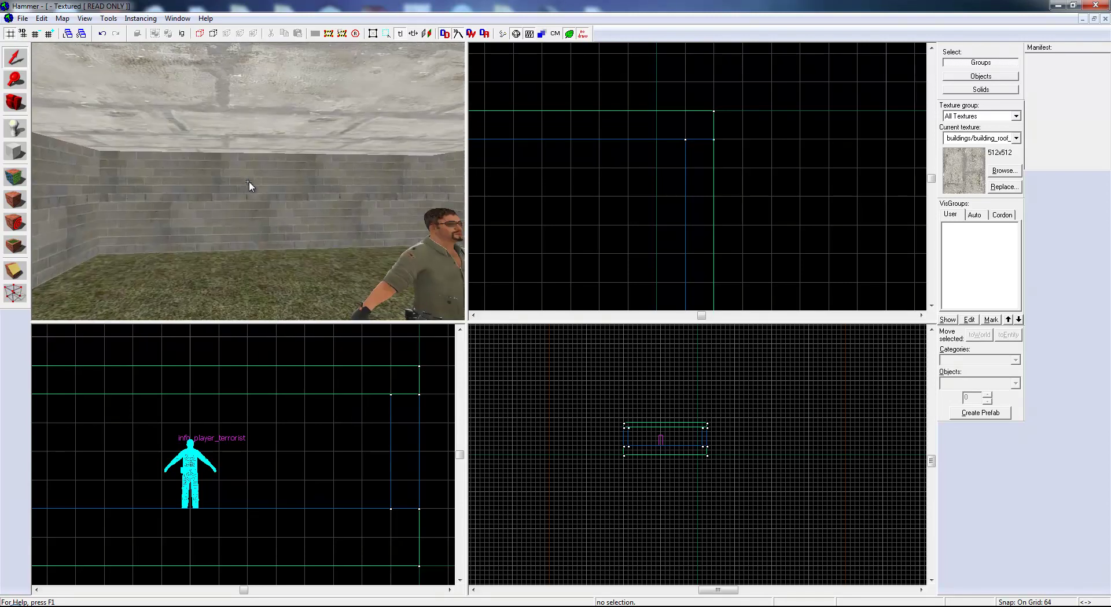
pyautogui.press('a')
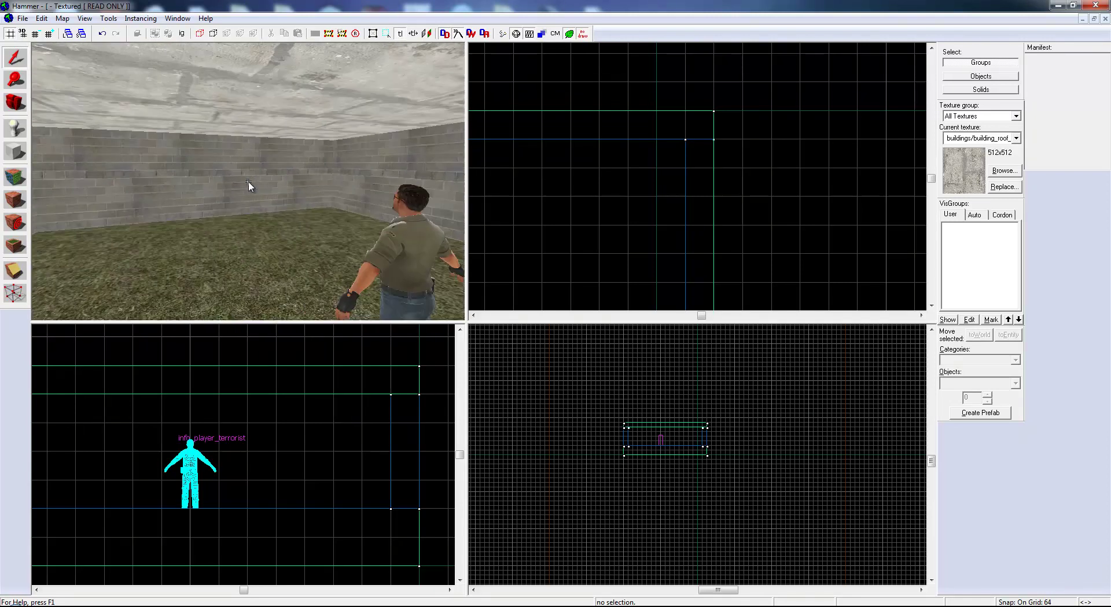
pyautogui.press('a')
pyautogui.press('Right')
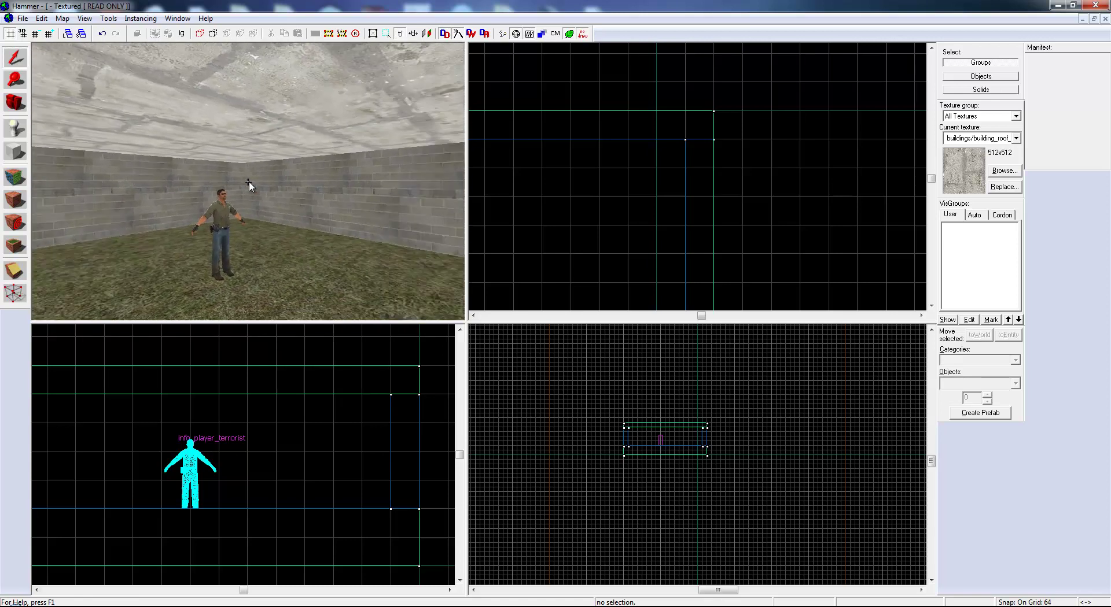
pyautogui.scroll(-5, 390, 410)
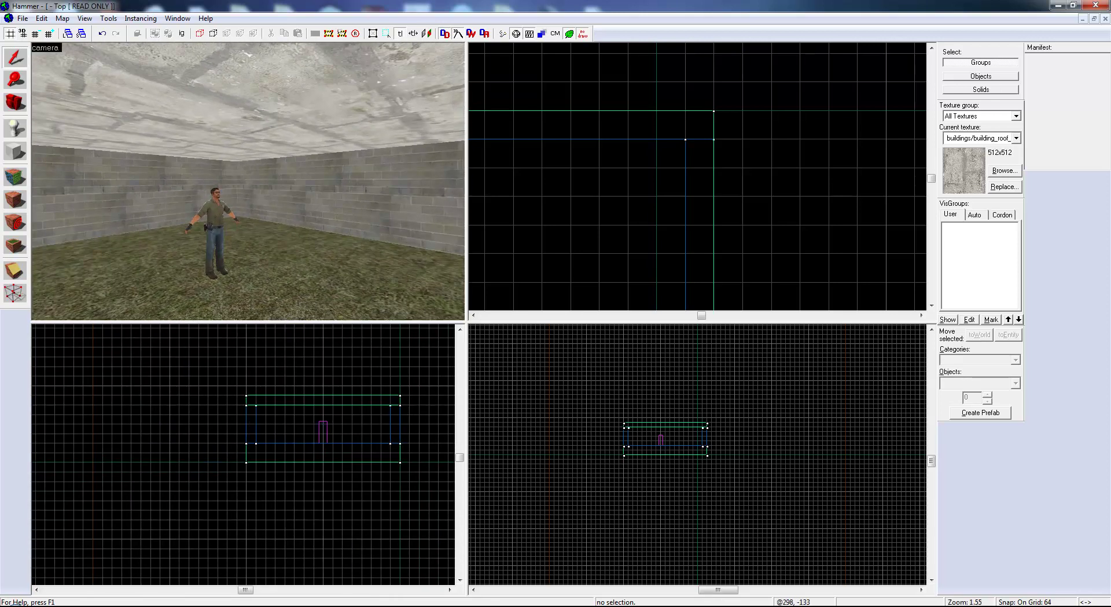